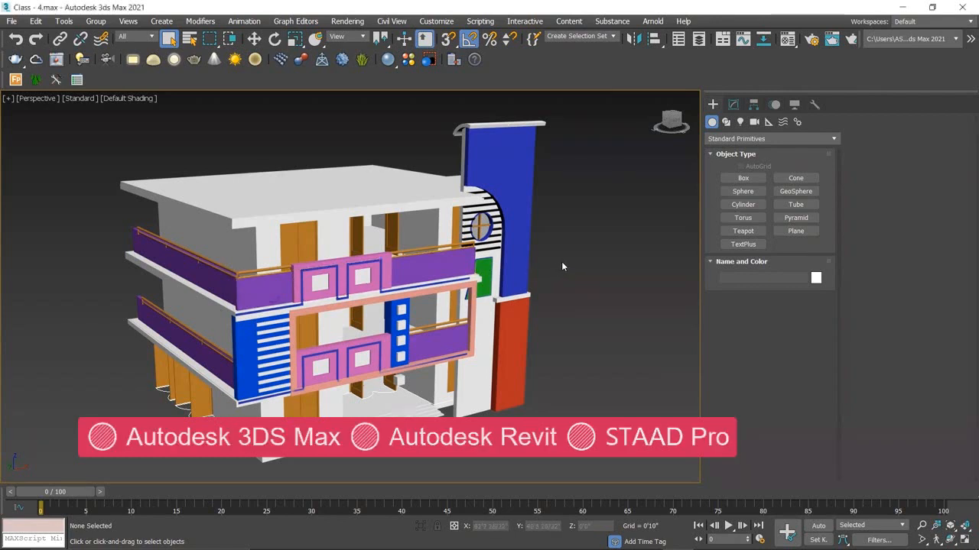
Step: Show the building's front elevation in wireframe display
key("f")
scroll(364, 265, "down", 4)
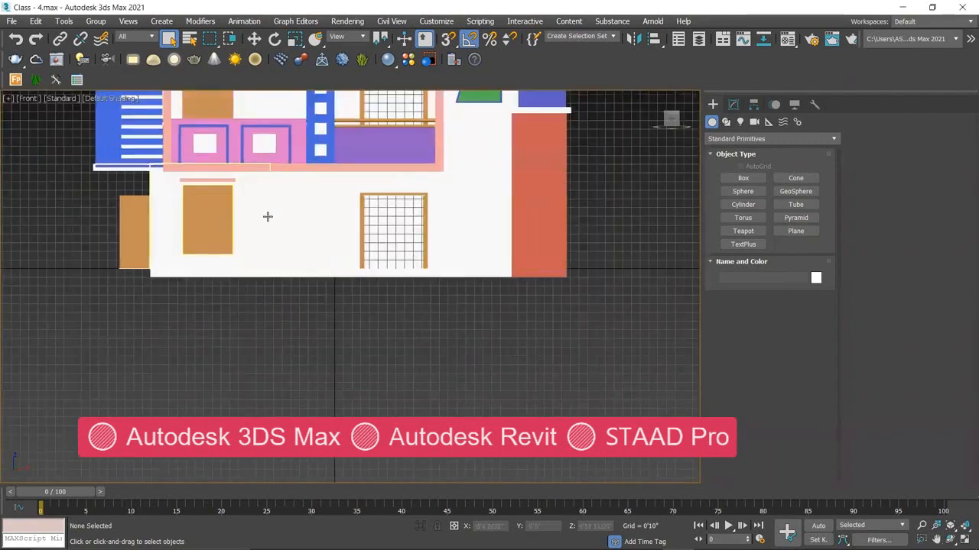
middle_click_drag(269, 225, 405, 343)
middle_click_drag(344, 232, 350, 258)
middle_click_drag(279, 159, 271, 223)
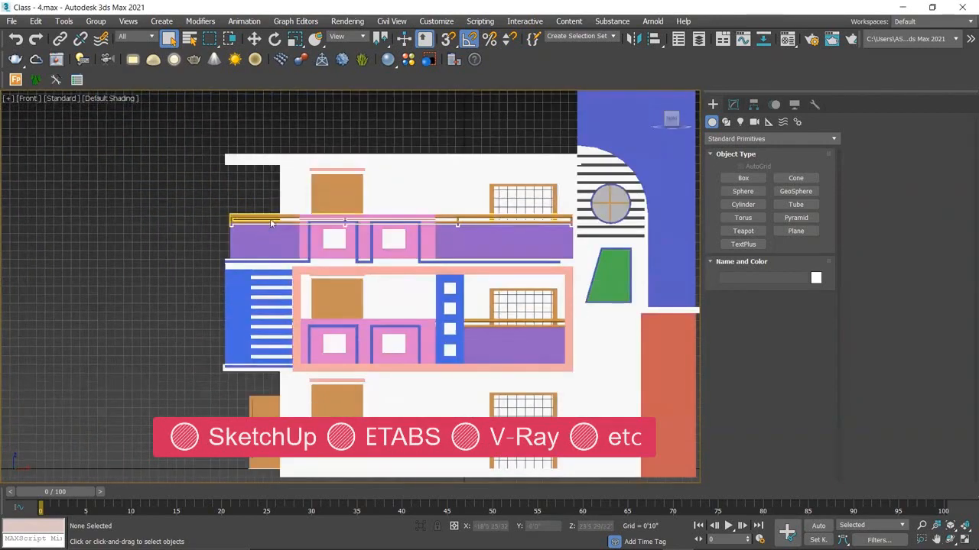
left_click(111, 97)
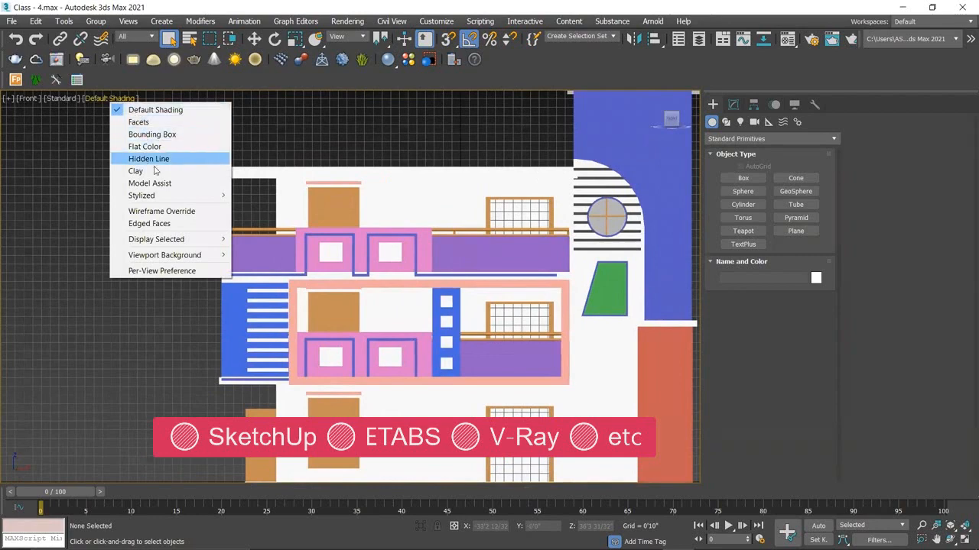
left_click(165, 212)
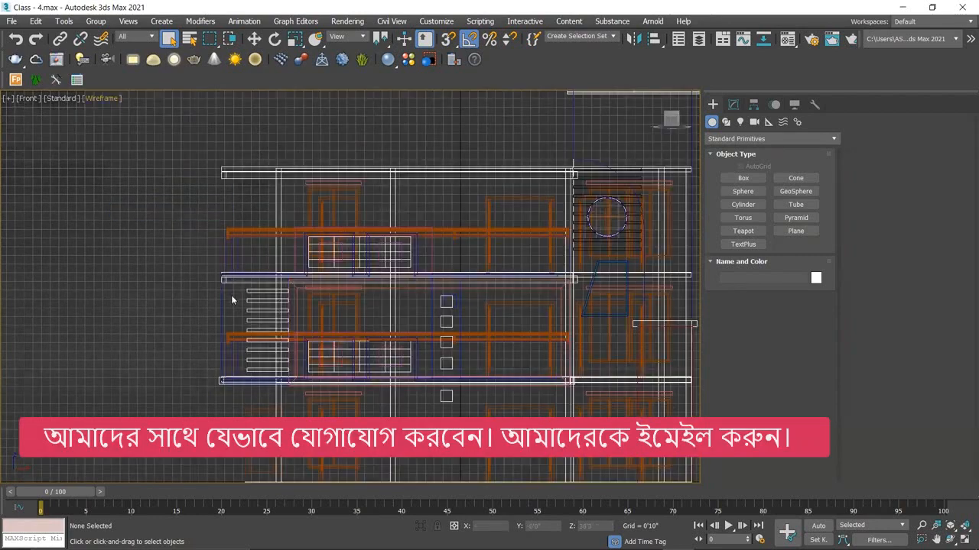
Step: Draw a box about 3'11" long, 2'5" wide and 1' high at the outer end of the upper balcony railing in the front view
scroll(232, 297, "up", 2)
middle_click_drag(195, 250, 196, 287)
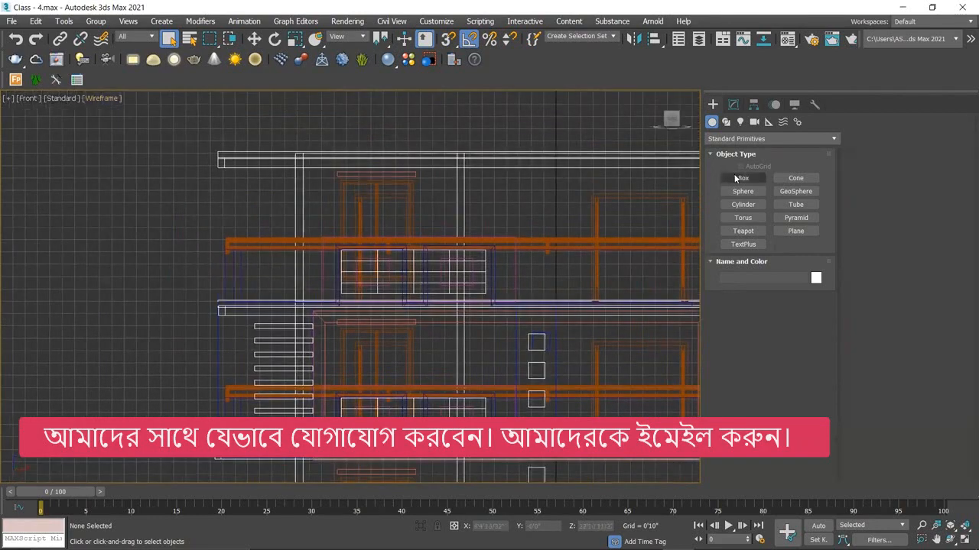
left_click(740, 178)
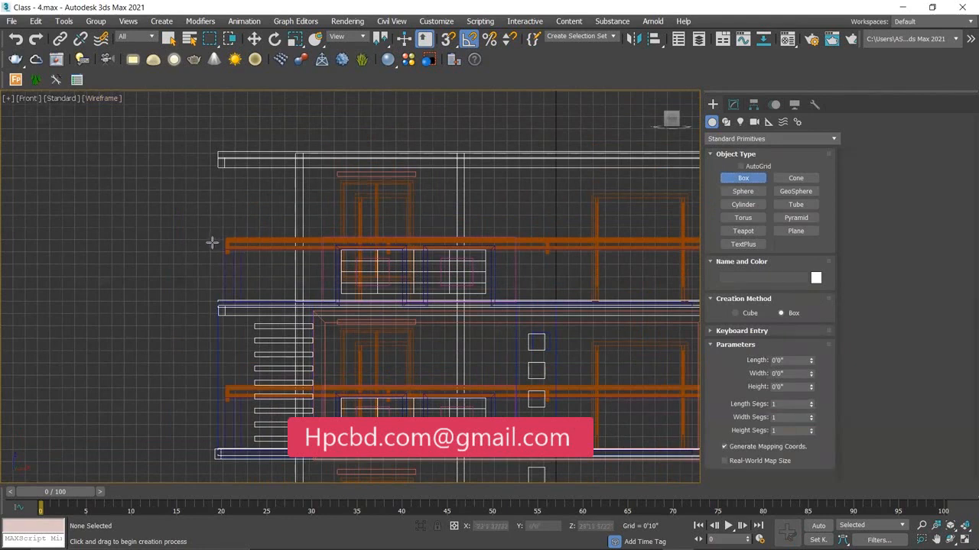
left_click_drag(213, 242, 247, 298)
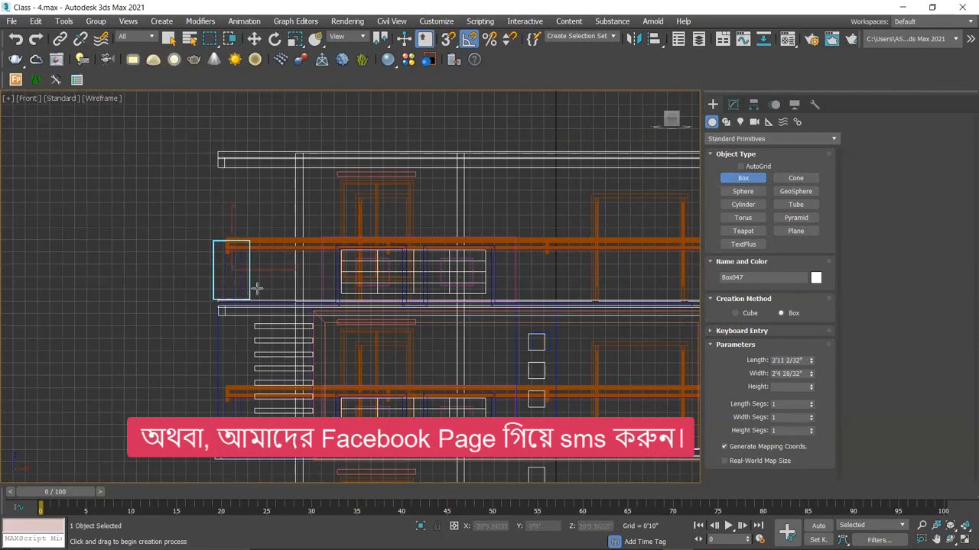
left_click(256, 283)
right_click(256, 283)
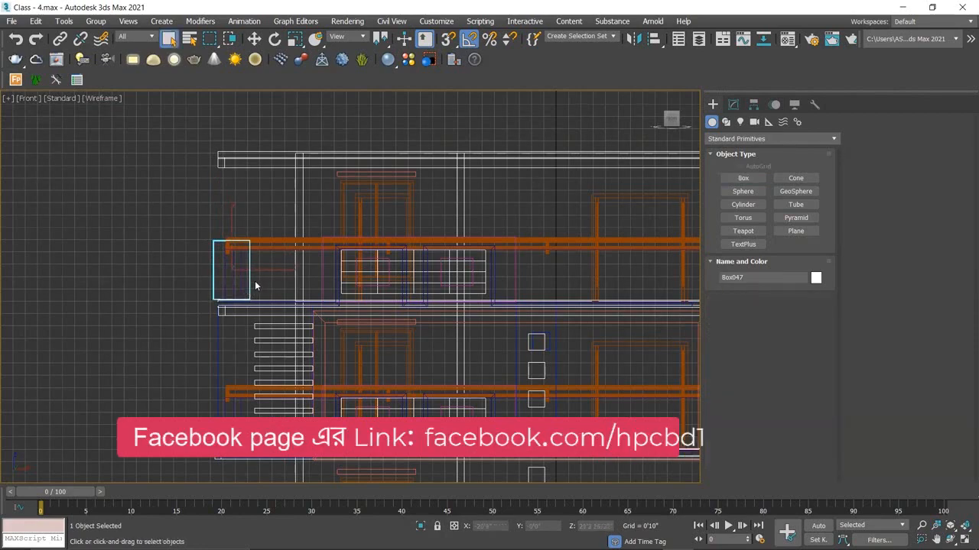
Step: Move the new box along Y in the top view to the front corner of the balcony
key("t")
scroll(358, 278, "down", 10)
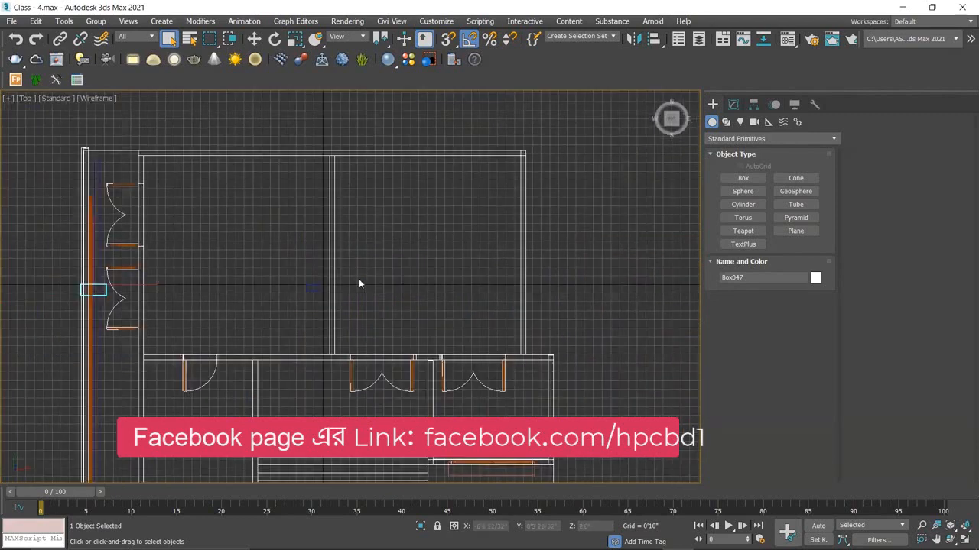
scroll(246, 224, "up", 3)
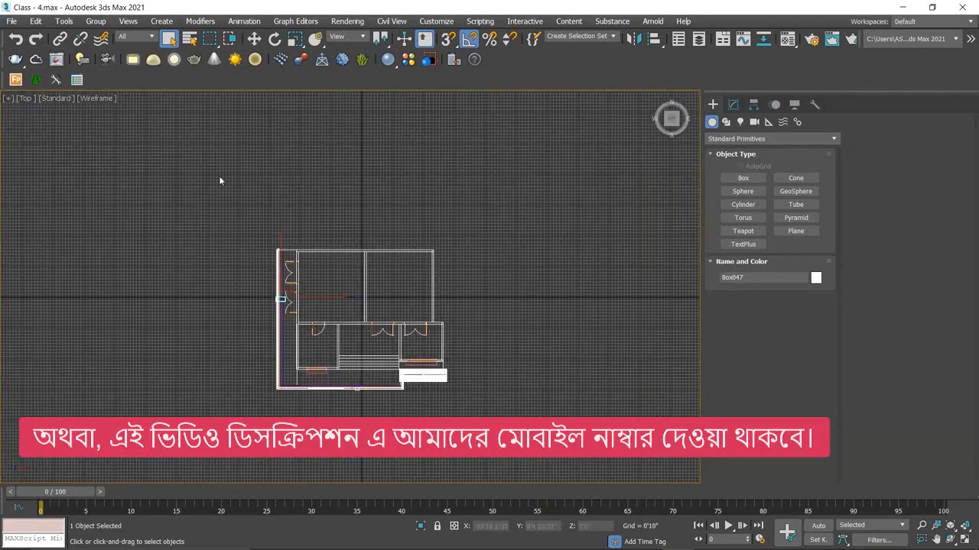
left_click(254, 39)
scroll(294, 346, "up", 2)
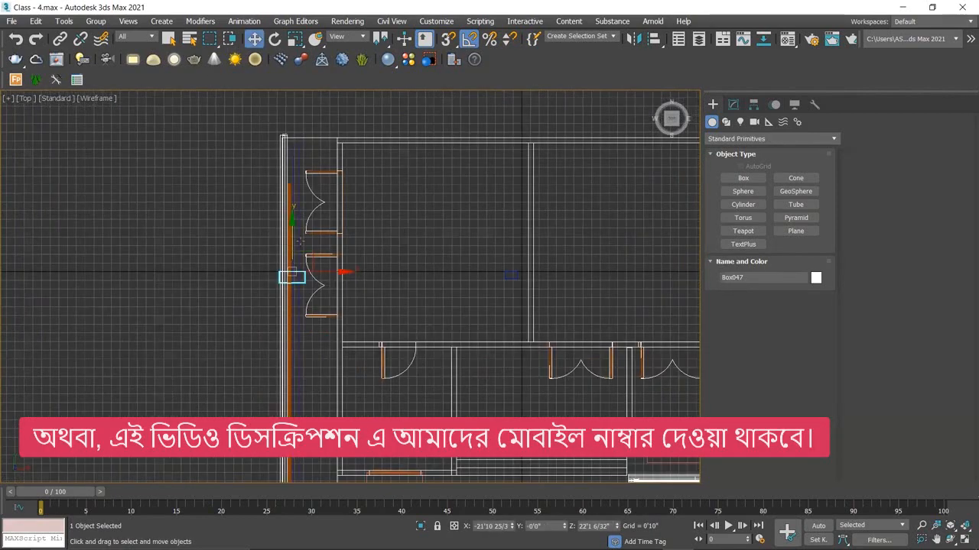
left_click_drag(292, 239, 293, 369)
middle_click_drag(298, 379, 304, 208)
left_click_drag(287, 203, 286, 323)
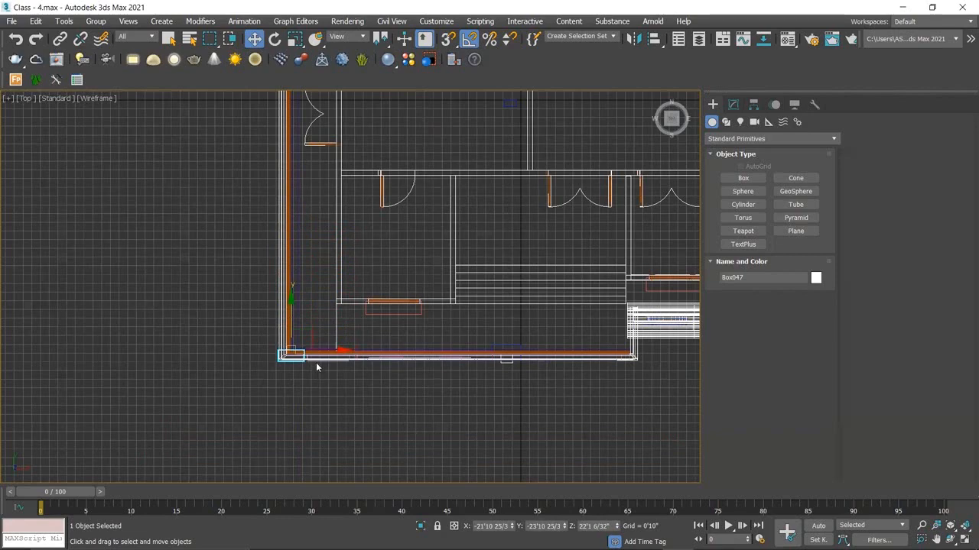
Step: Examine the box at the balcony corner in a perspective view with default shading
key("p")
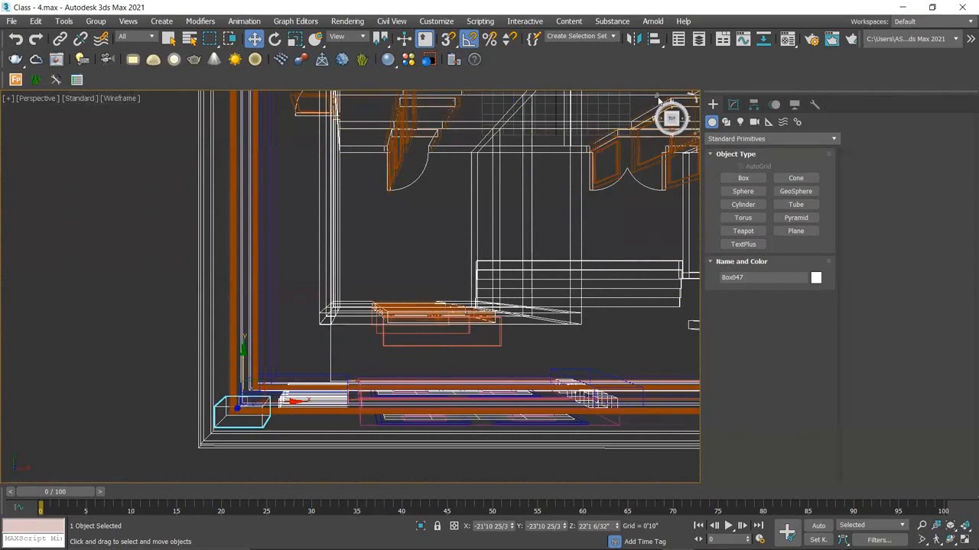
left_click(658, 100)
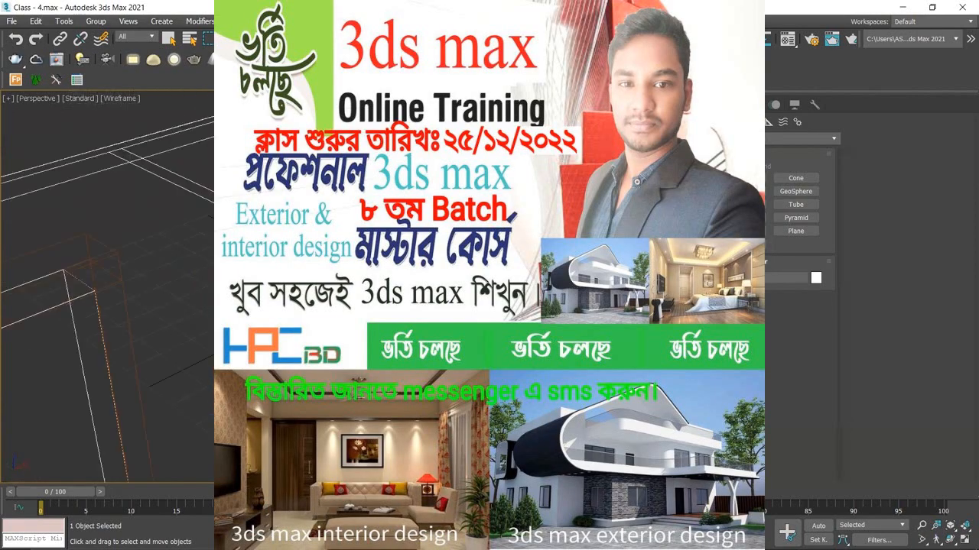
scroll(107, 286, "down", 4)
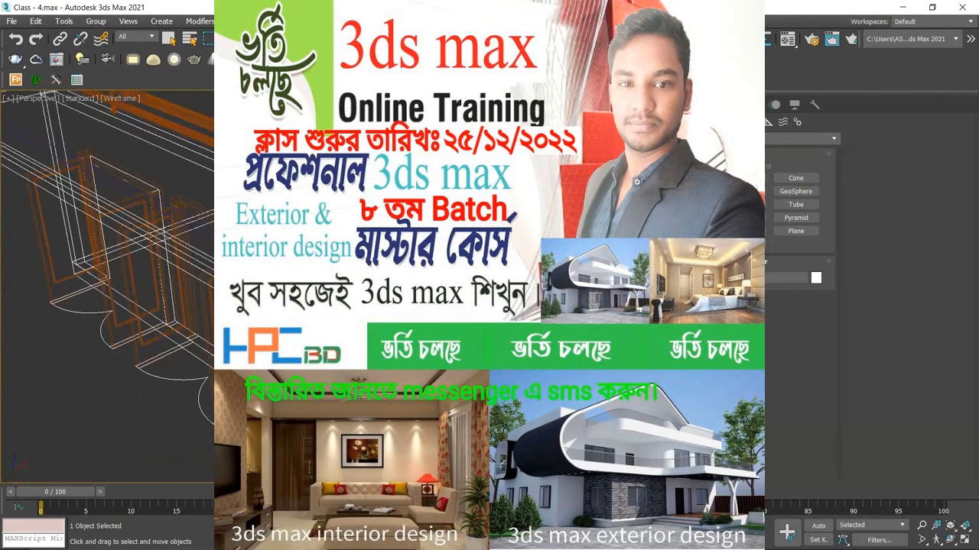
scroll(107, 286, "down", 3)
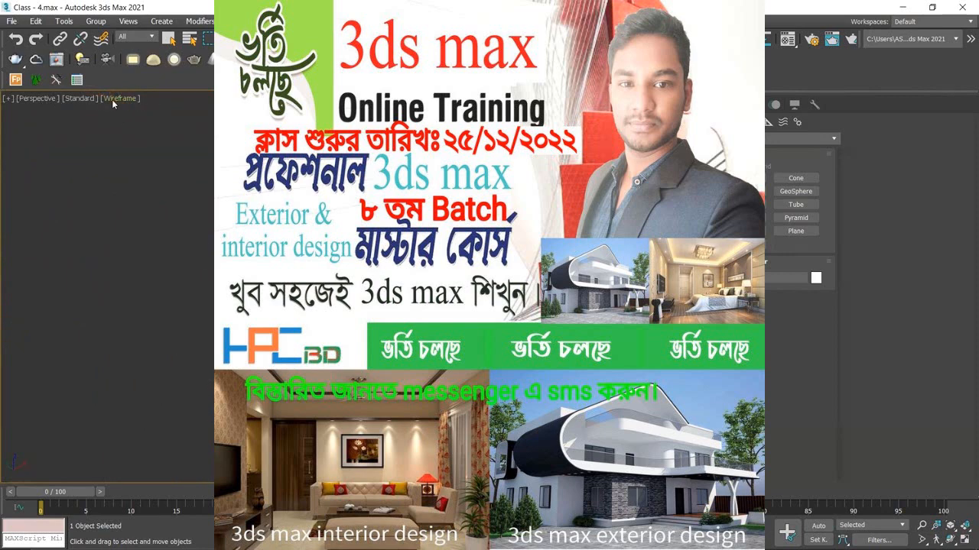
left_click(111, 100)
left_click(145, 109)
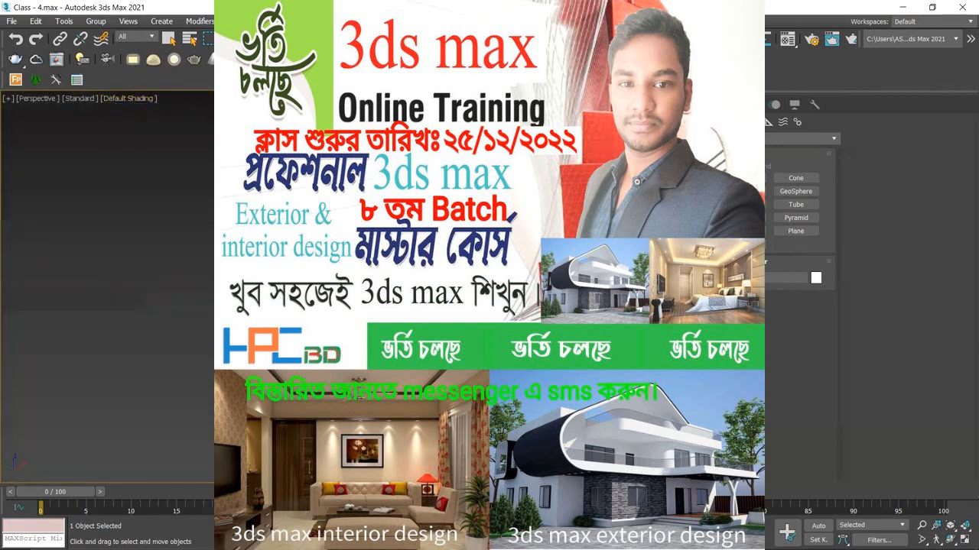
scroll(107, 286, "up", 5)
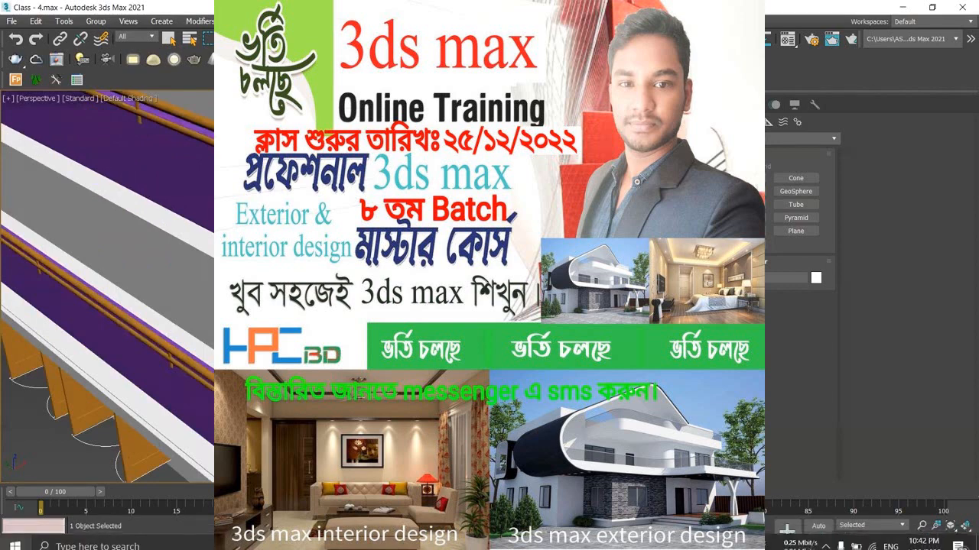
key("alt+Tab")
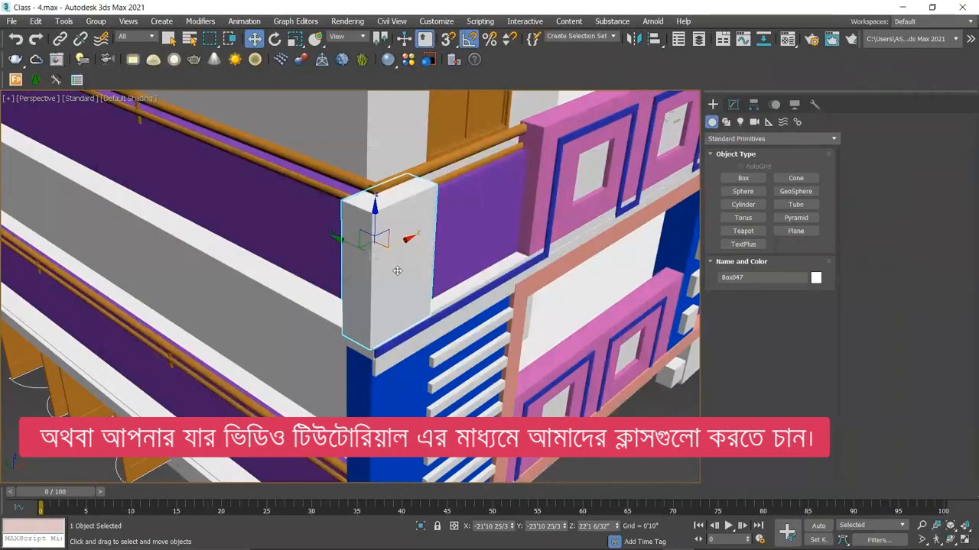
scroll(397, 271, "up", 3)
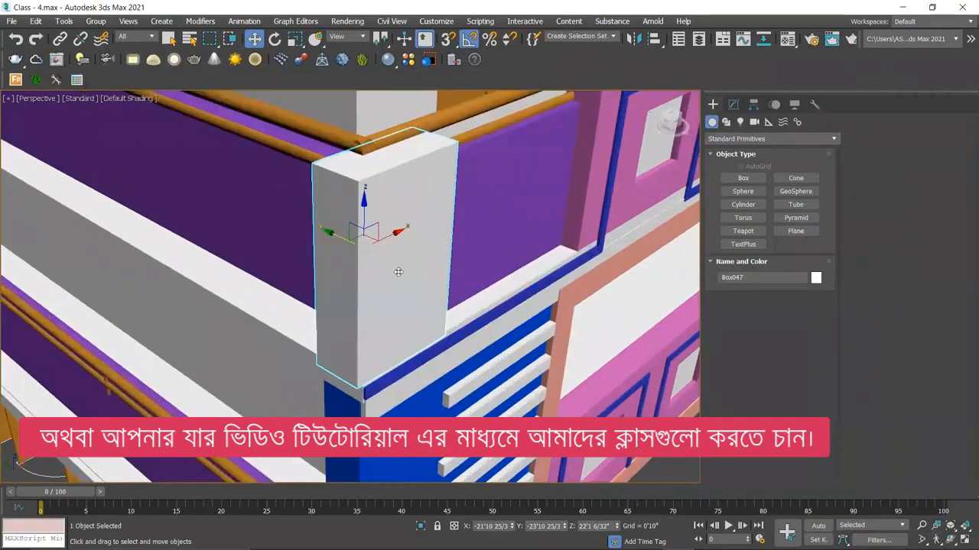
Step: Show the left elevation in wireframe, framed closely on the corner box
key("l")
scroll(420, 297, "up", 4)
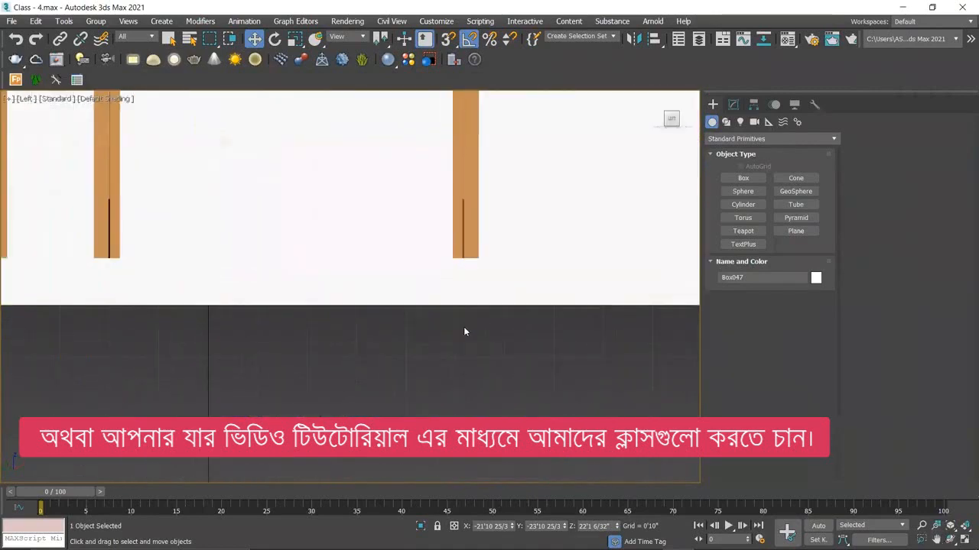
scroll(464, 327, "down", 5)
scroll(603, 236, "down", 5)
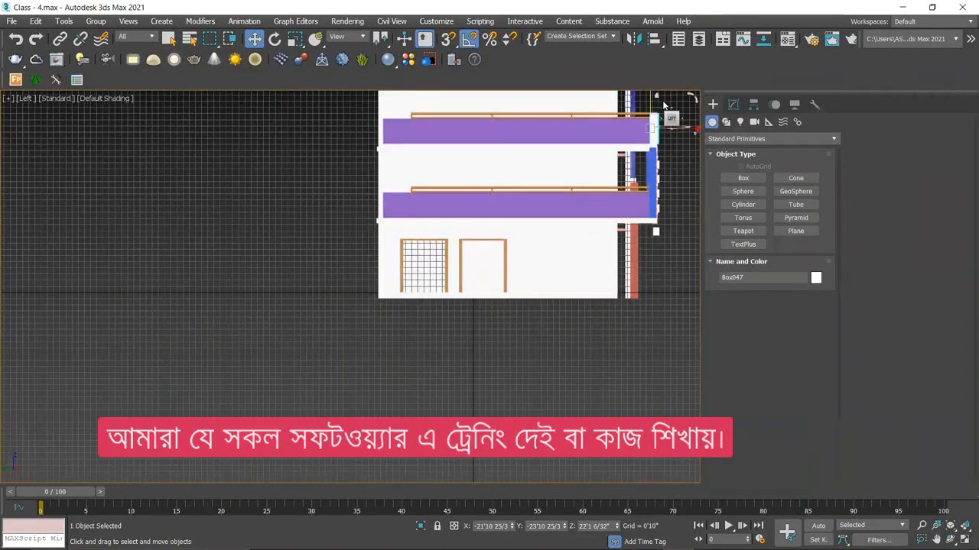
scroll(621, 193, "up", 2)
scroll(621, 194, "up", 6)
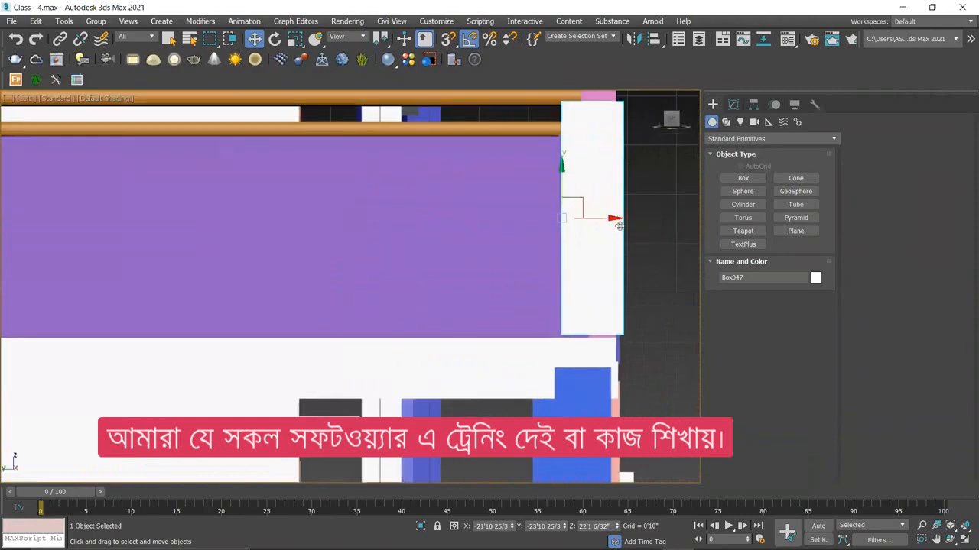
left_click(109, 98)
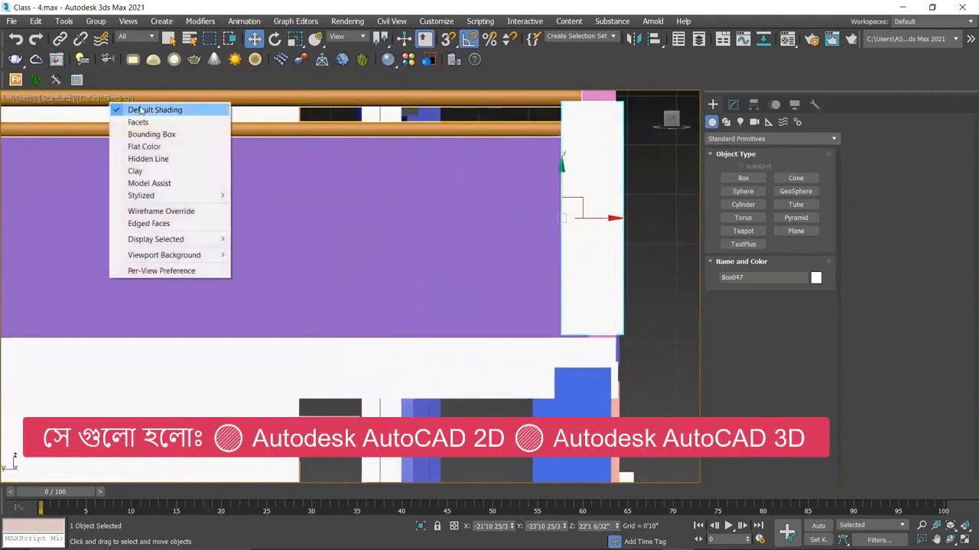
left_click(160, 211)
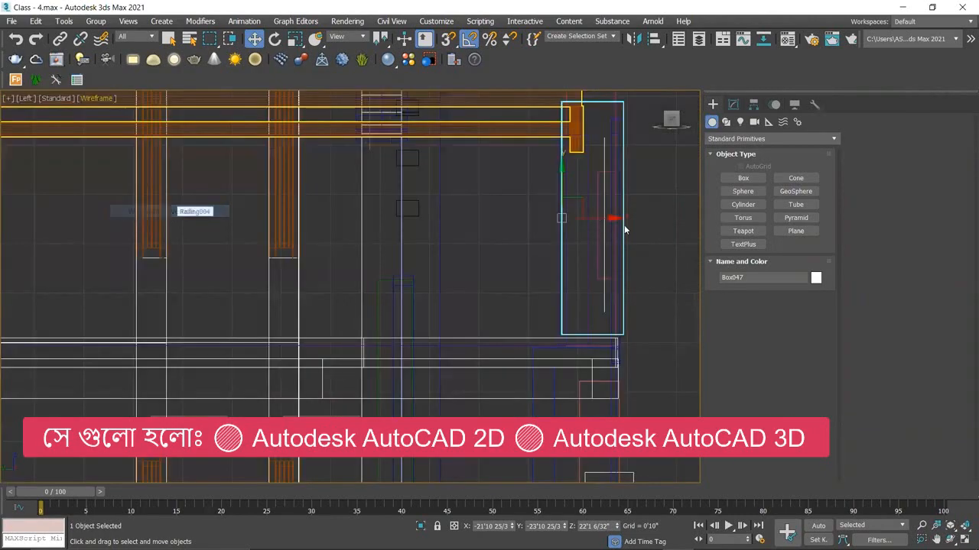
middle_click_drag(620, 213, 505, 269)
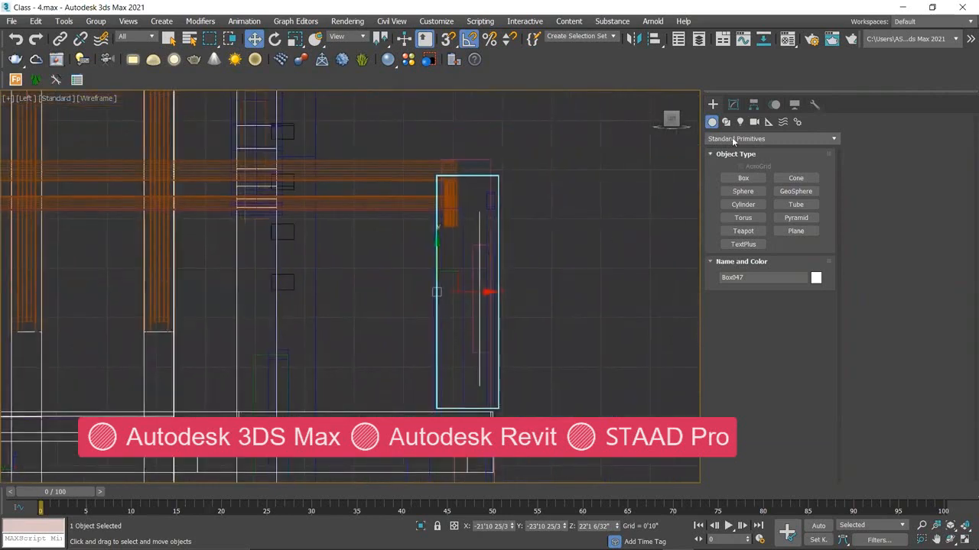
Step: Reduce the corner box's height to 0'6 26/32" and move it outward toward the balcony's front face
left_click(734, 105)
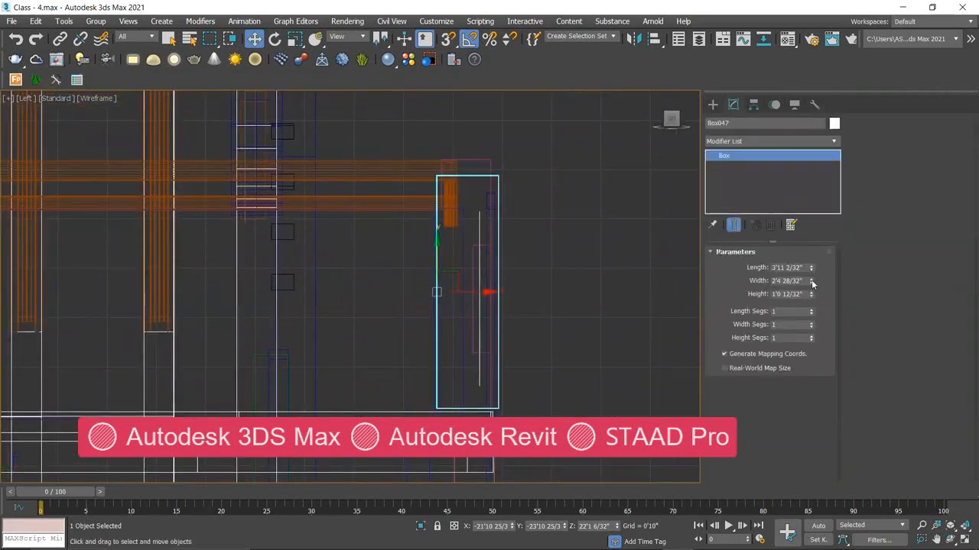
left_click_drag(811, 280, 820, 297)
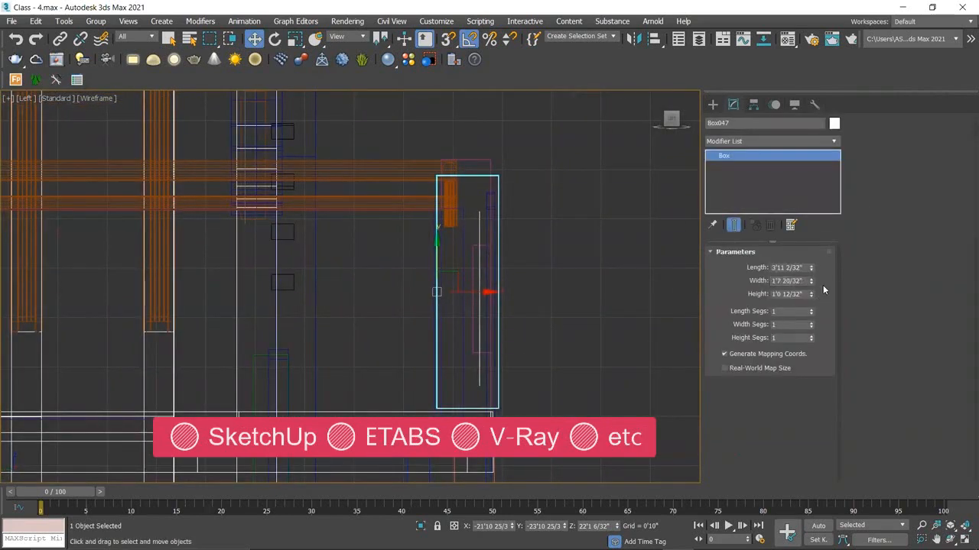
left_click_drag(811, 268, 816, 320)
key("ctrl+z")
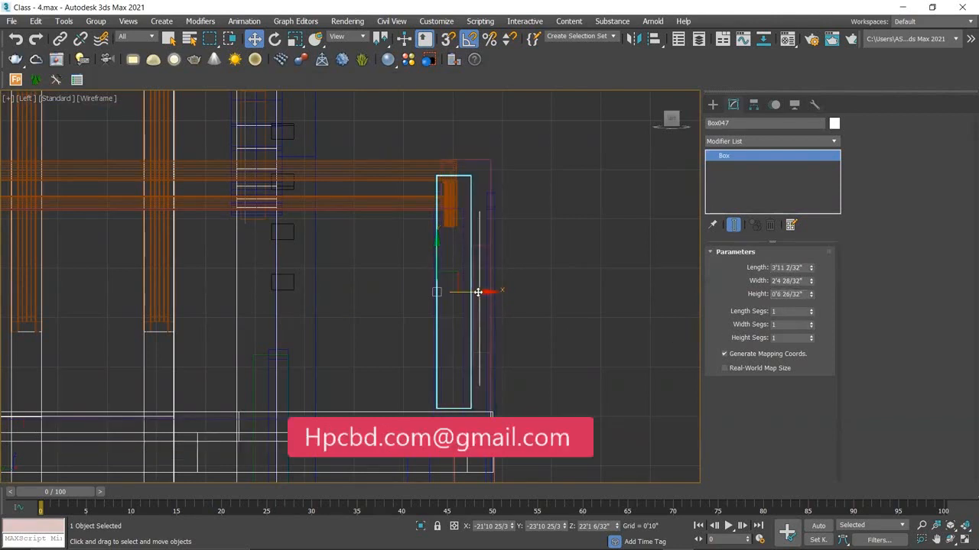
left_click_drag(479, 291, 495, 293)
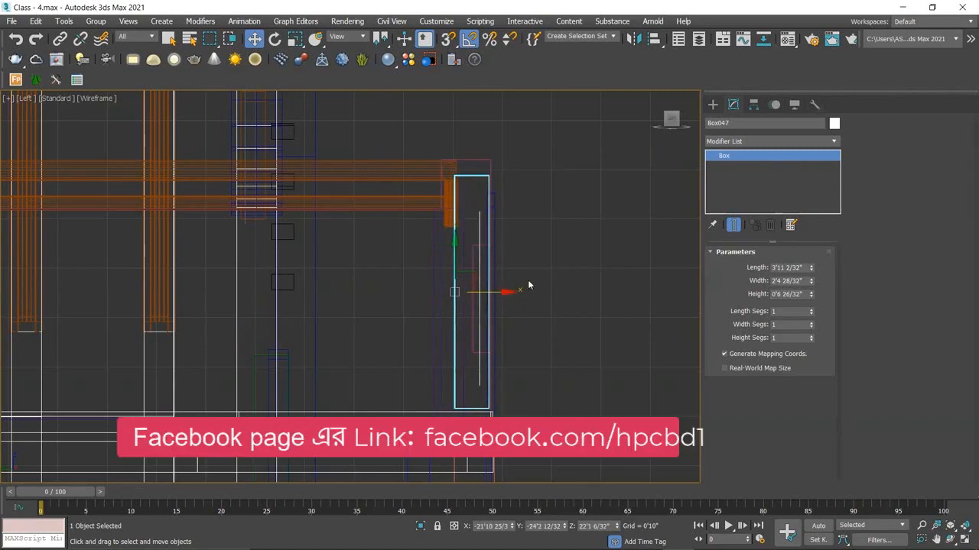
Step: In the front view, resize the corner box to 4'5 21/32" long and 1'11 3/32" wide, and raise it onto the balcony slab
key("f")
scroll(236, 278, "up", 4)
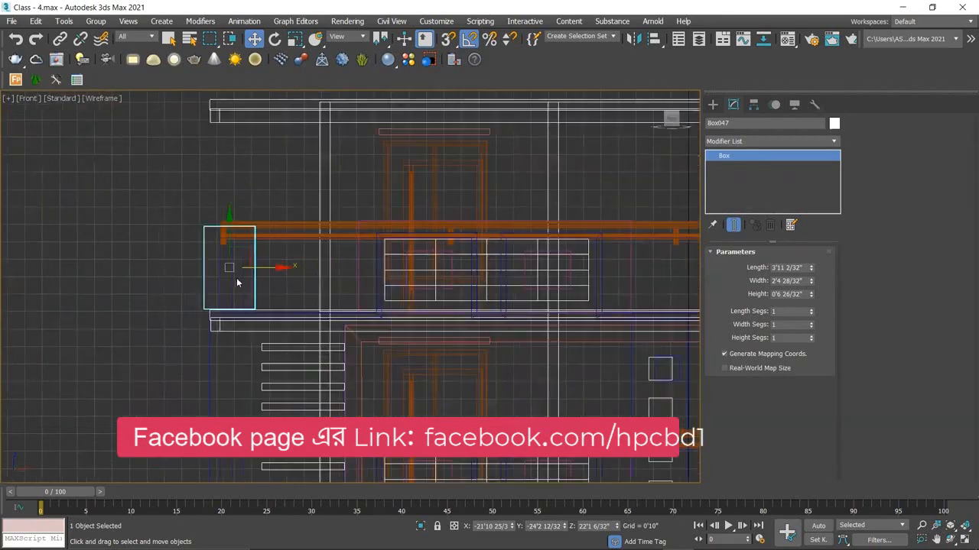
scroll(243, 282, "up", 2)
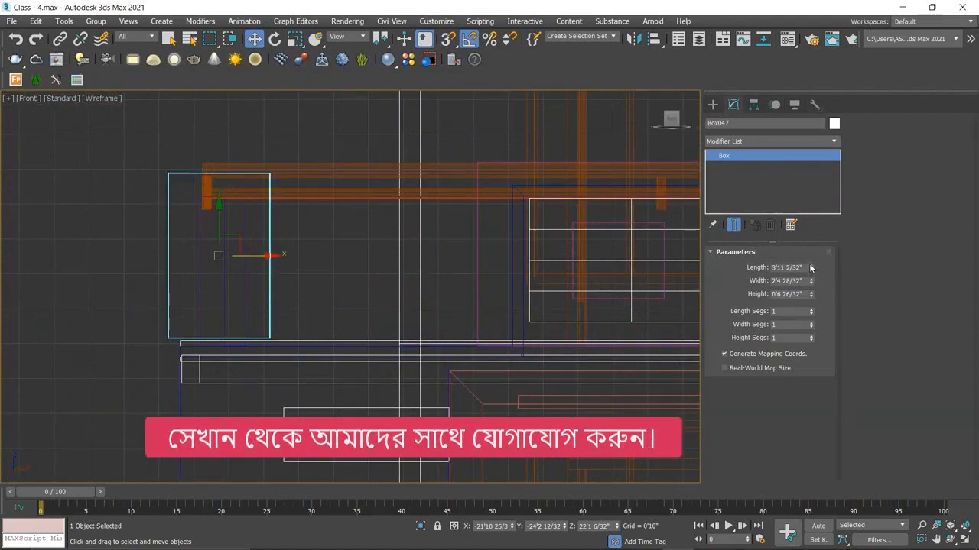
left_click_drag(810, 266, 813, 258)
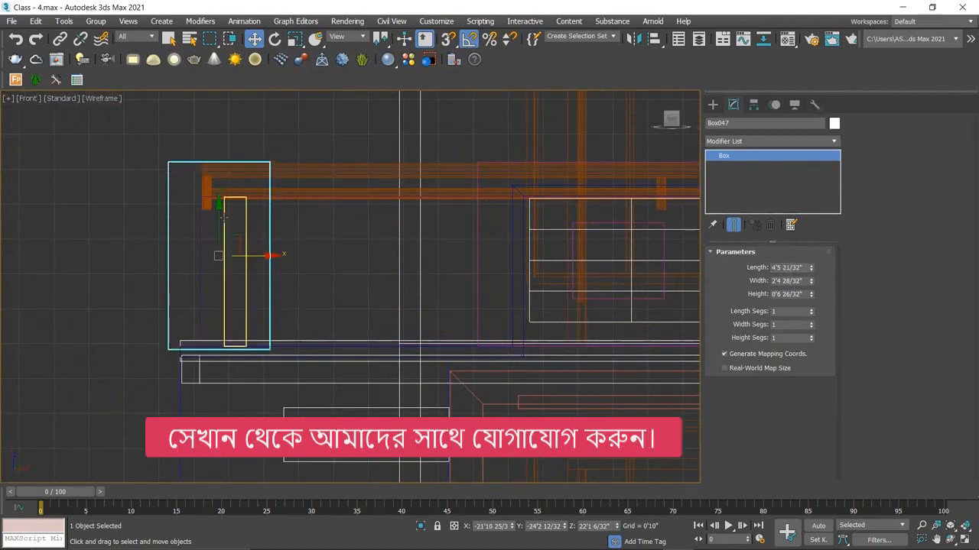
left_click_drag(219, 227, 218, 218)
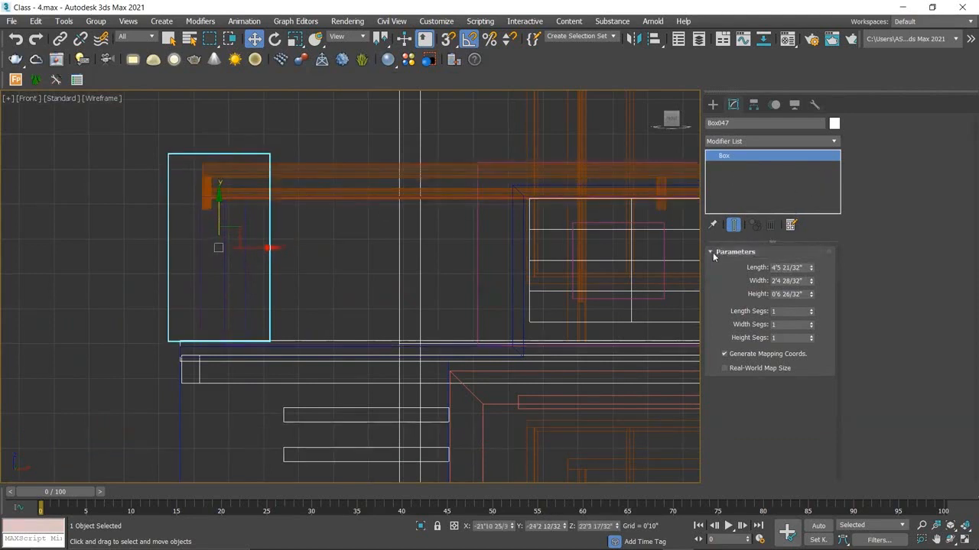
left_click_drag(812, 283, 813, 293)
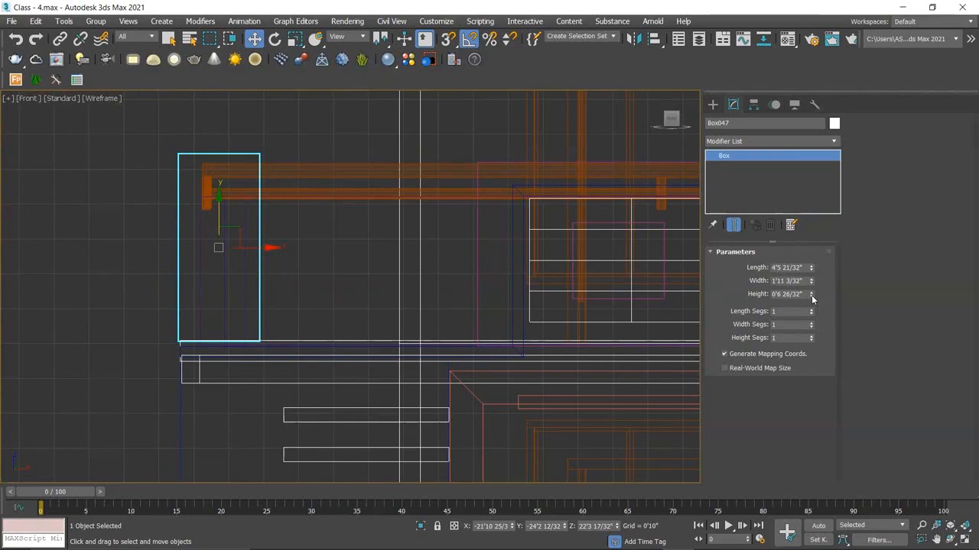
Step: Set the corner box's height to 0'6 6/32" and length to 4'4 10/32", and lower it onto the balcony slab
left_click_drag(812, 299, 812, 303)
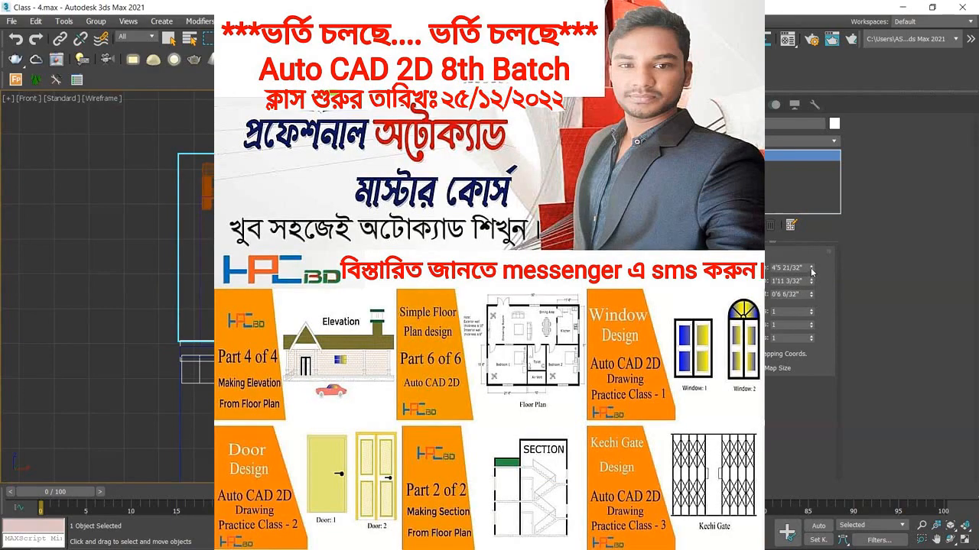
left_click_drag(812, 268, 811, 267)
left_click_drag(214, 216, 213, 221)
left_click_drag(812, 268, 812, 268)
Step: Show the corner box and the railing end up close in a perspective view with default shading
key("p")
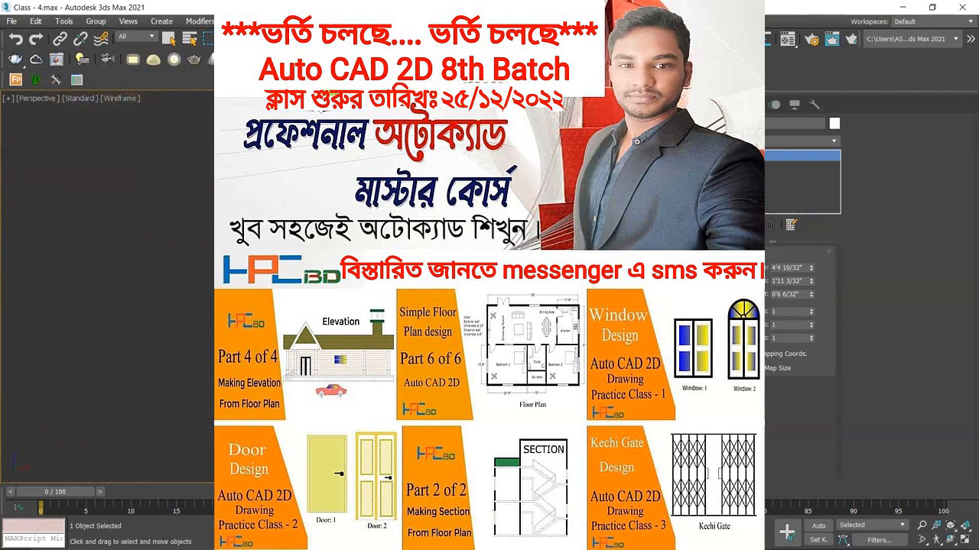
key("z")
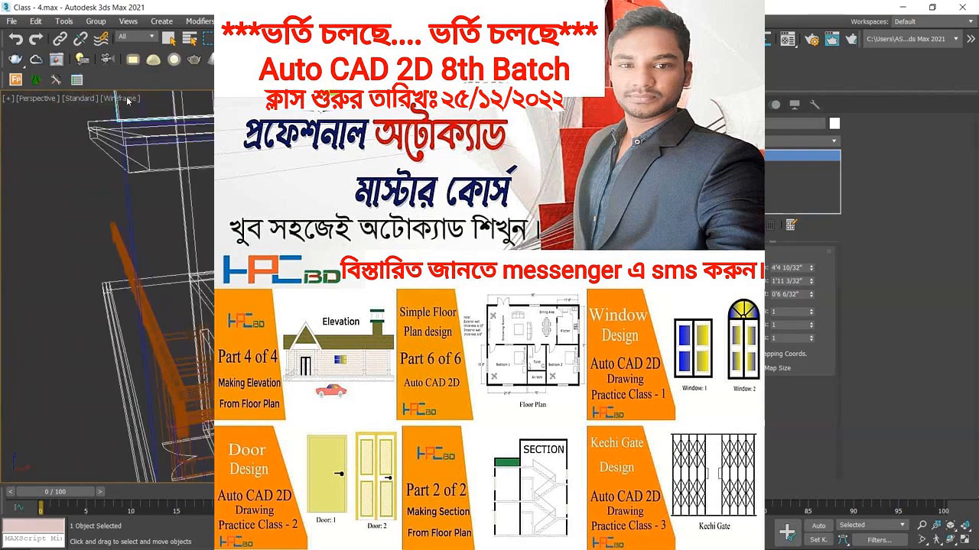
left_click(127, 99)
left_click(146, 112)
middle_click_drag(306, 229, 382, 291, "alt")
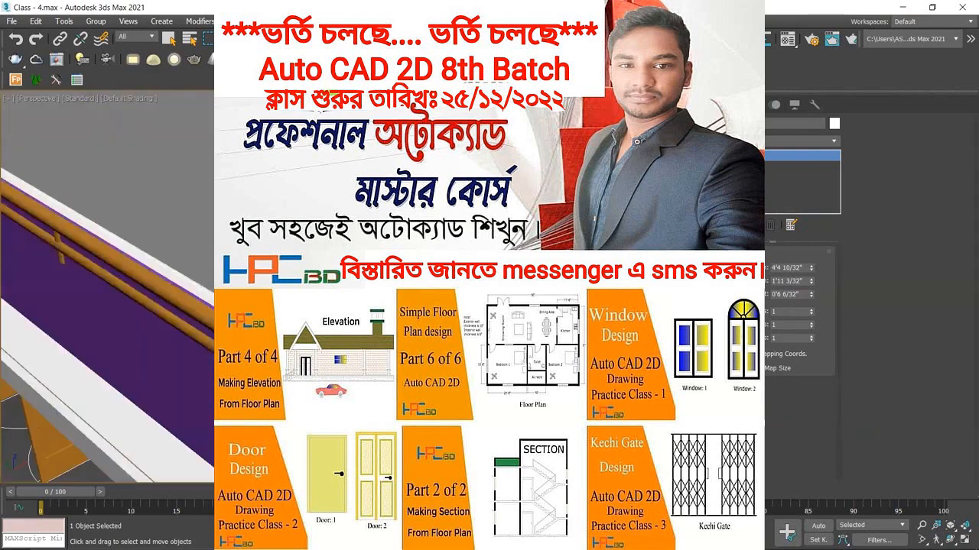
scroll(383, 286, "down", 3)
scroll(382, 287, "up", 2)
scroll(107, 291, "up", 5)
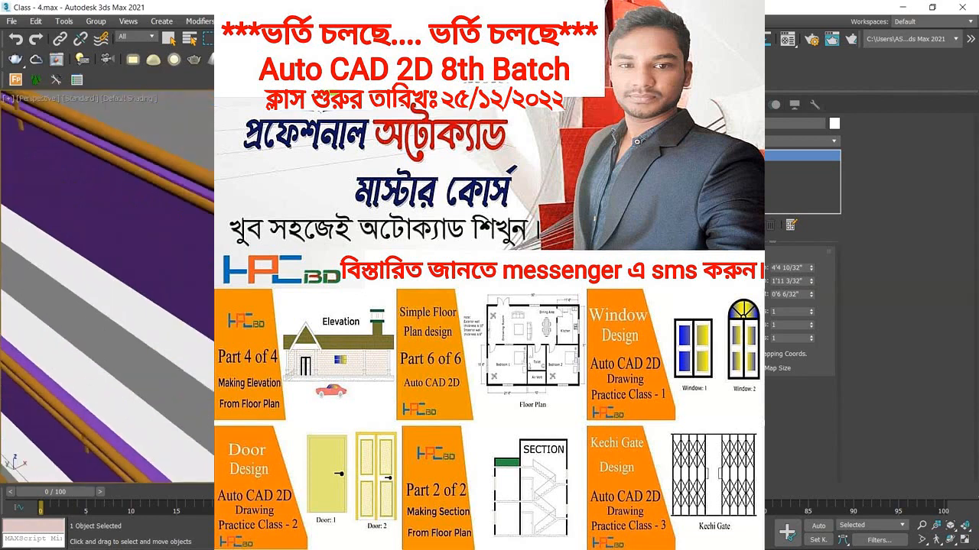
scroll(107, 290, "up", 2)
scroll(330, 351, "down", 5)
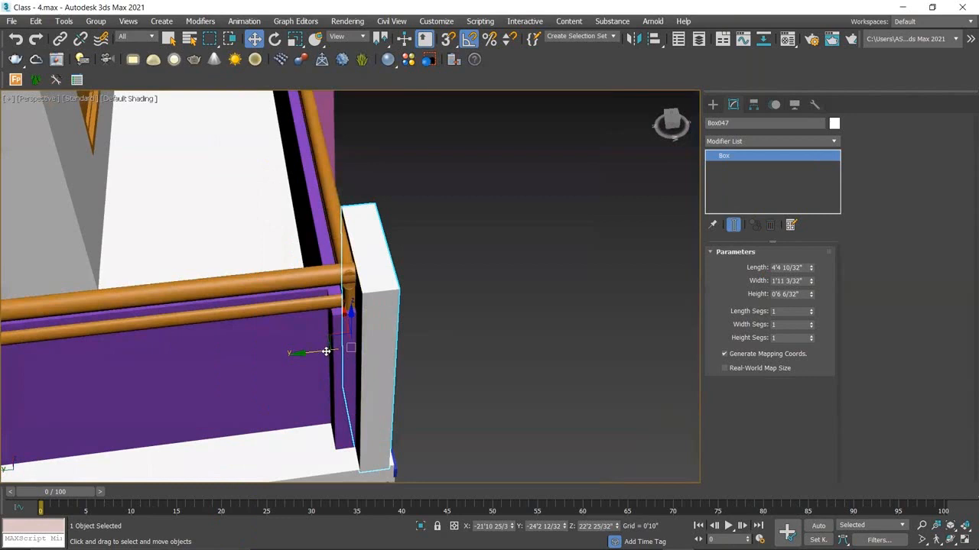
Step: Move the corner box inward along the balcony edge and back against the end of the railing
left_click_drag(326, 351, 313, 354)
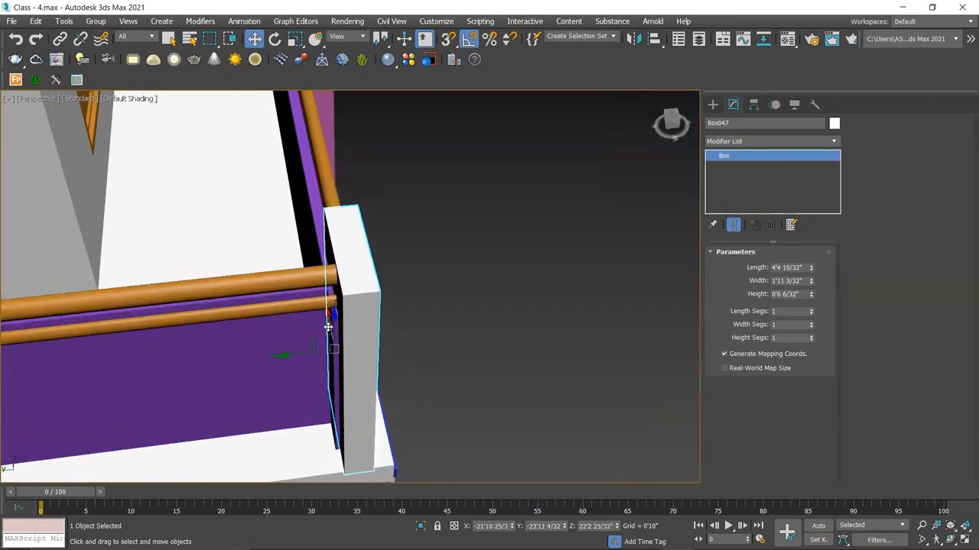
left_click_drag(327, 327, 328, 304)
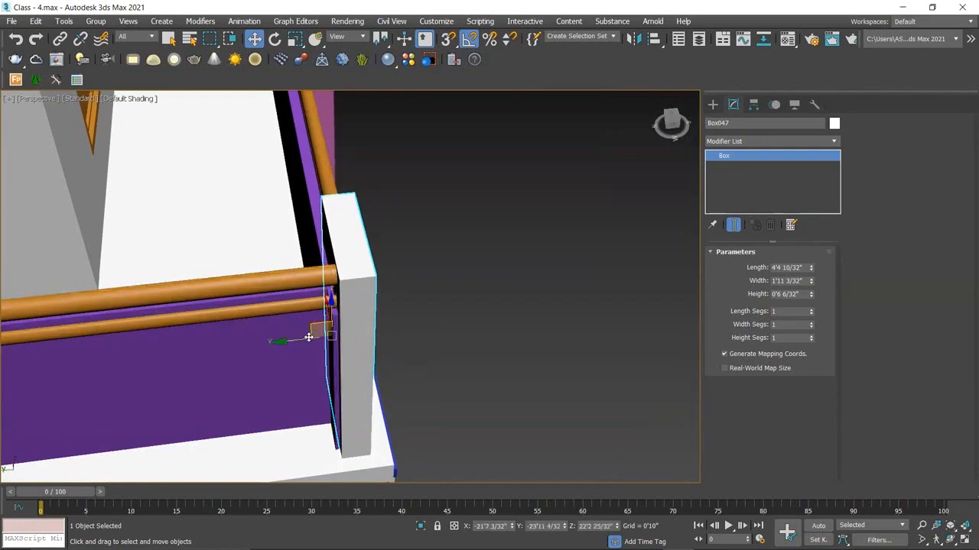
left_click_drag(308, 337, 299, 338)
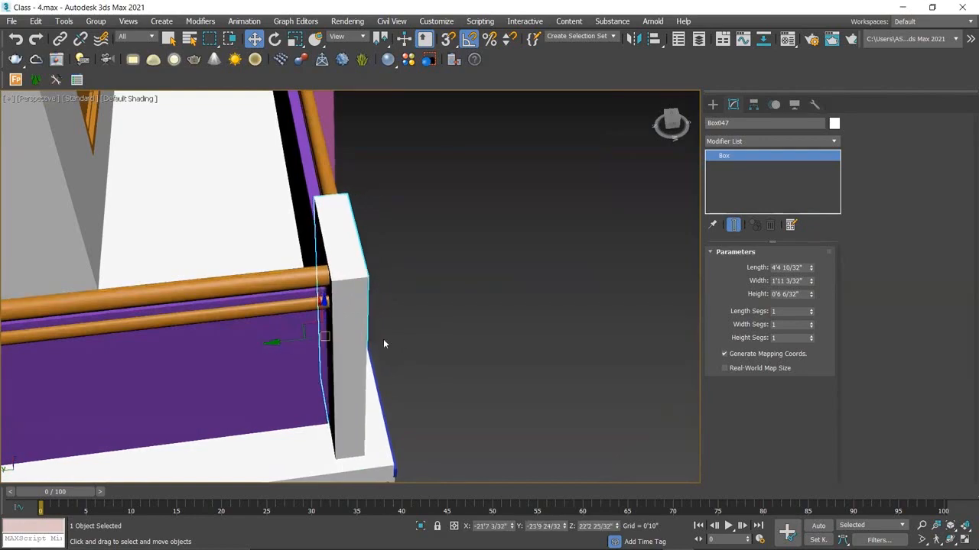
Step: Set the corner box's height to 0'7 8/32" and nudge it sideways to line up with the railing corner
mouse_move(488, 336)
middle_mouse_down("alt")
mouse_move(418, 340)
mouse_move(431, 346)
mouse_move(446, 344)
mouse_move(388, 325)
mouse_move(380, 290)
mouse_move(440, 266)
mouse_move(444, 285)
mouse_move(380, 310)
mouse_move(405, 316)
mouse_move(385, 330)
mouse_move(455, 359)
mouse_move(500, 344)
middle_mouse_up("alt")
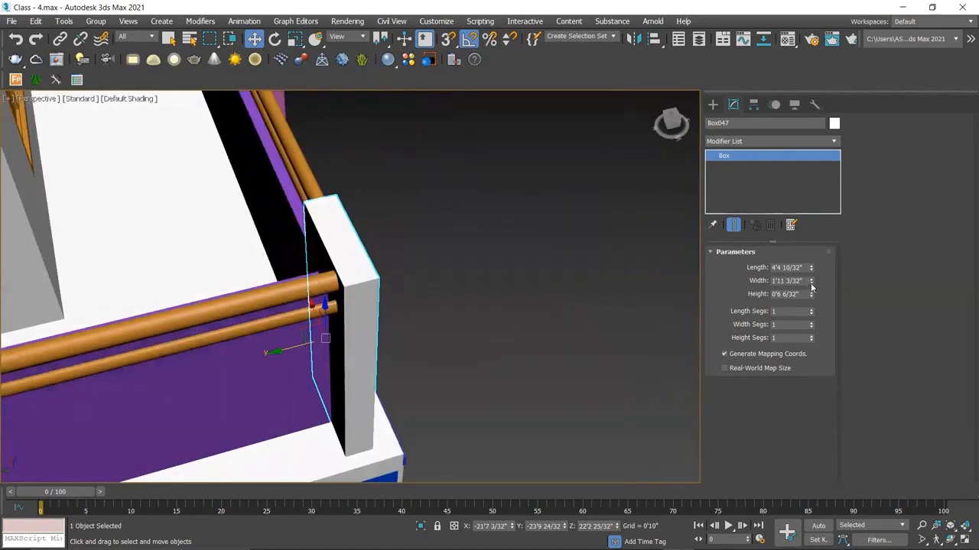
left_click_drag(810, 298, 811, 282)
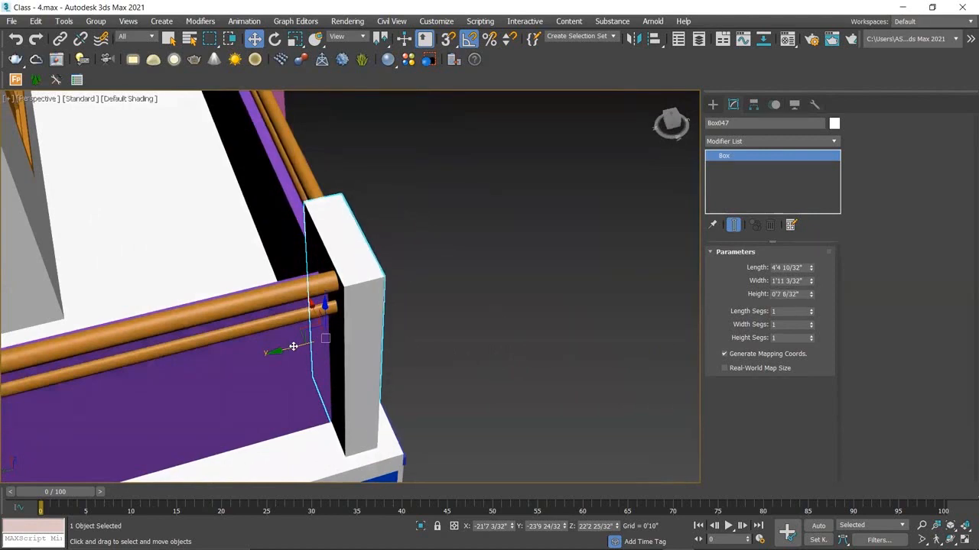
left_click_drag(293, 347, 287, 348)
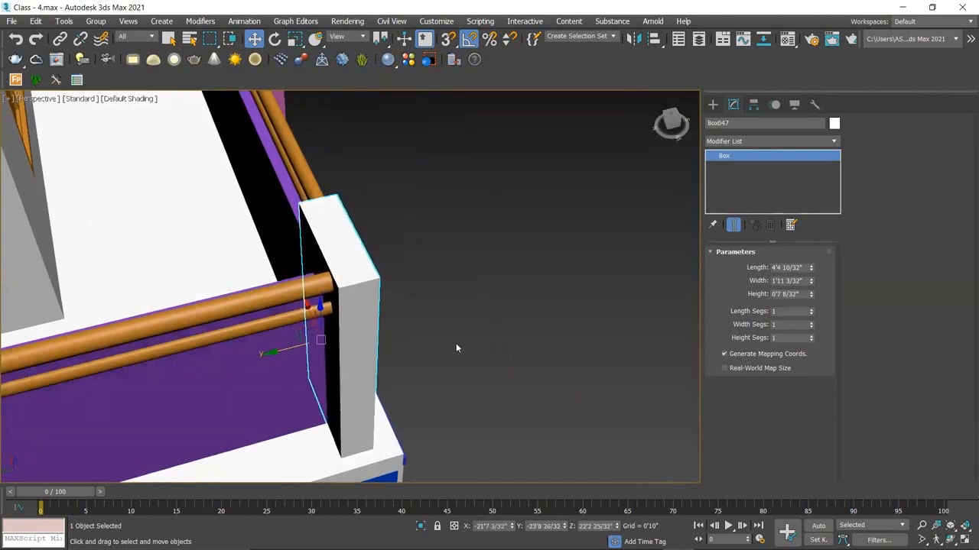
middle_click_drag(456, 348, 334, 337, "alt")
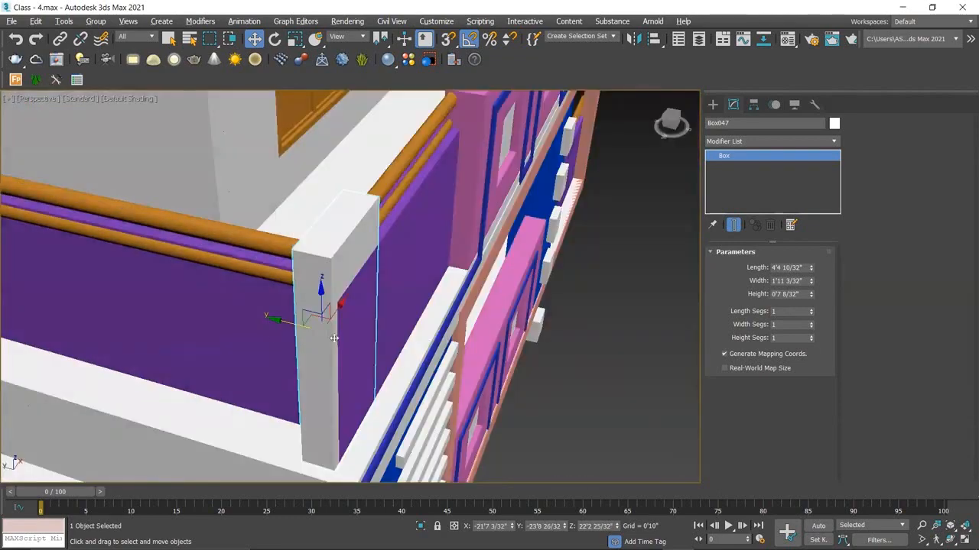
left_click_drag(281, 320, 284, 321)
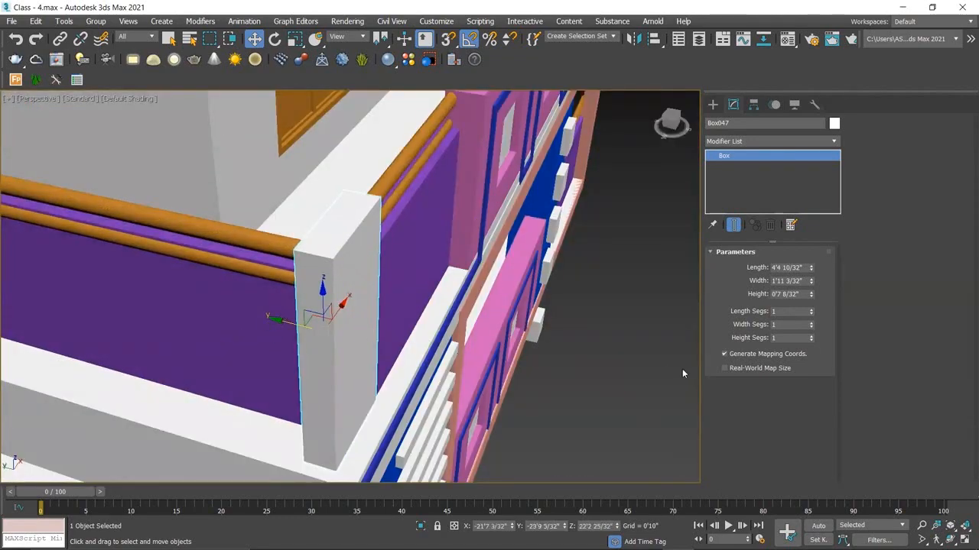
middle_click_drag(676, 377, 489, 359, "alt")
left_click_drag(392, 333, 391, 331)
middle_click_drag(391, 331, 514, 350, "alt")
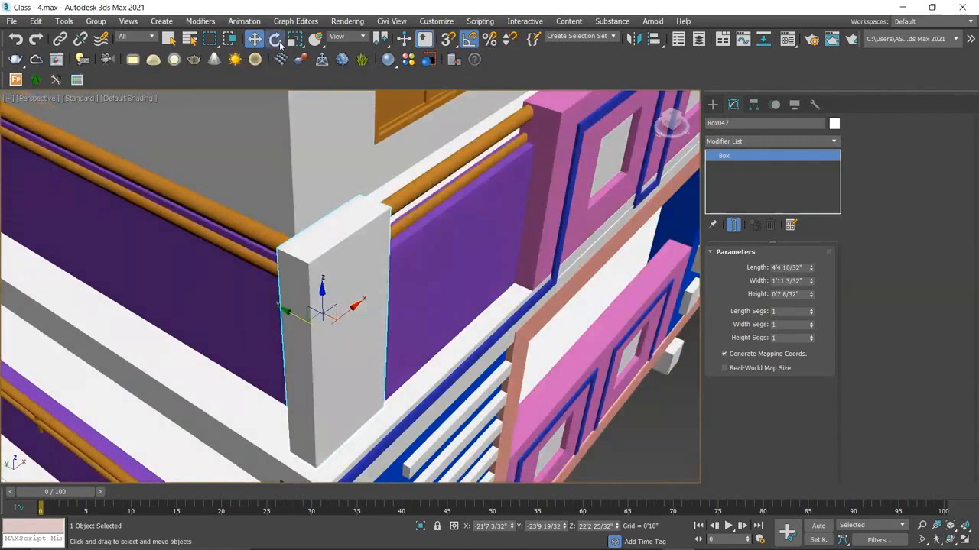
Step: Check the 90-degree angle snap and create one instance of the corner box rotated 90 degrees about the vertical axis
left_click(278, 42)
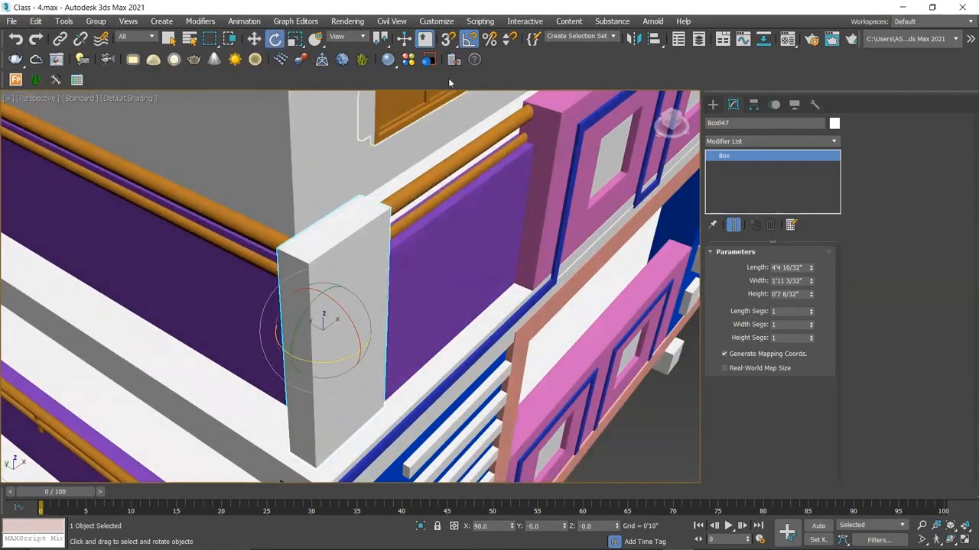
right_click(490, 39)
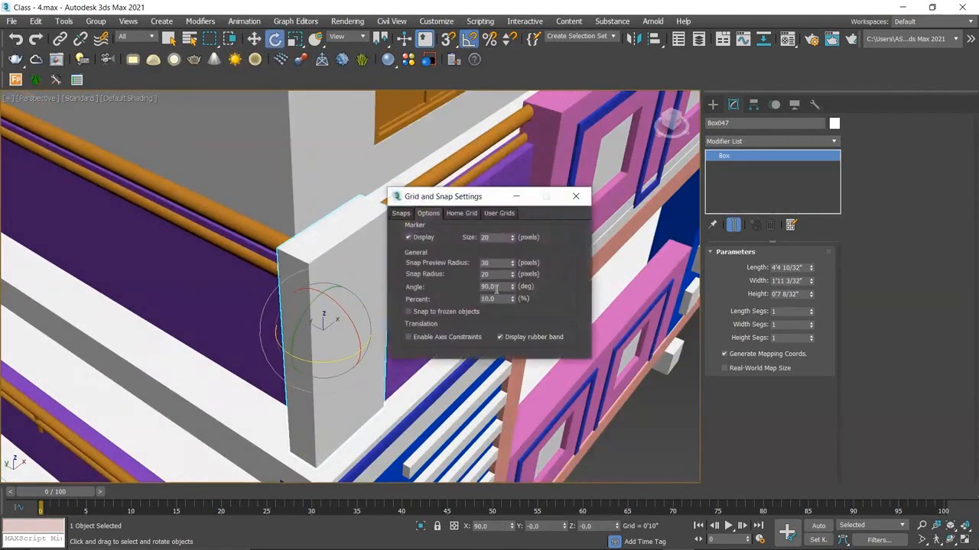
left_click(576, 196)
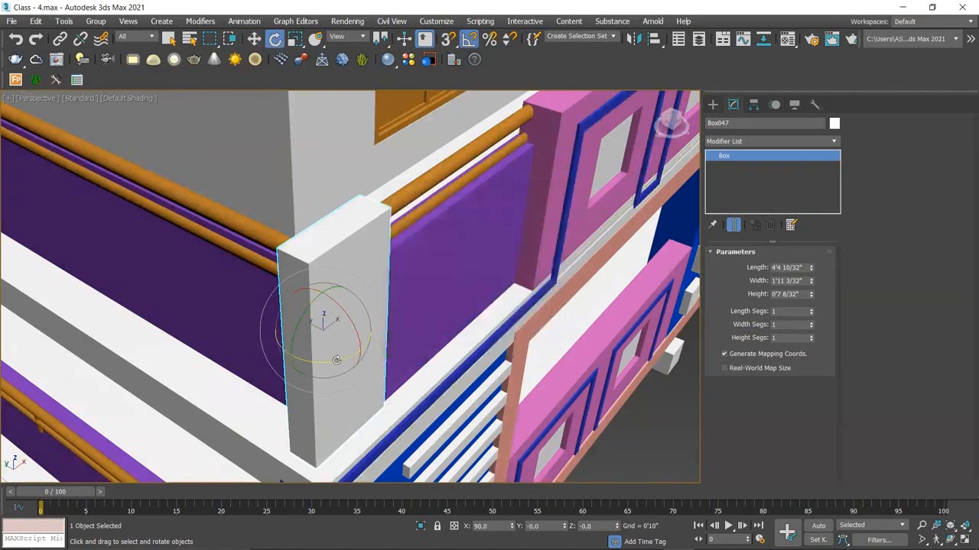
left_click_drag(335, 361, 332, 359, "shift")
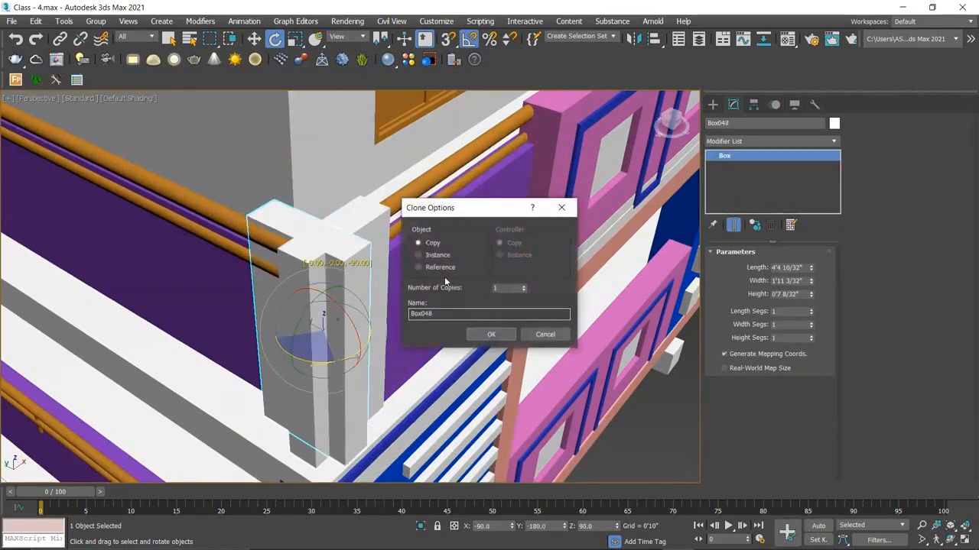
left_click(419, 256)
left_click(491, 334)
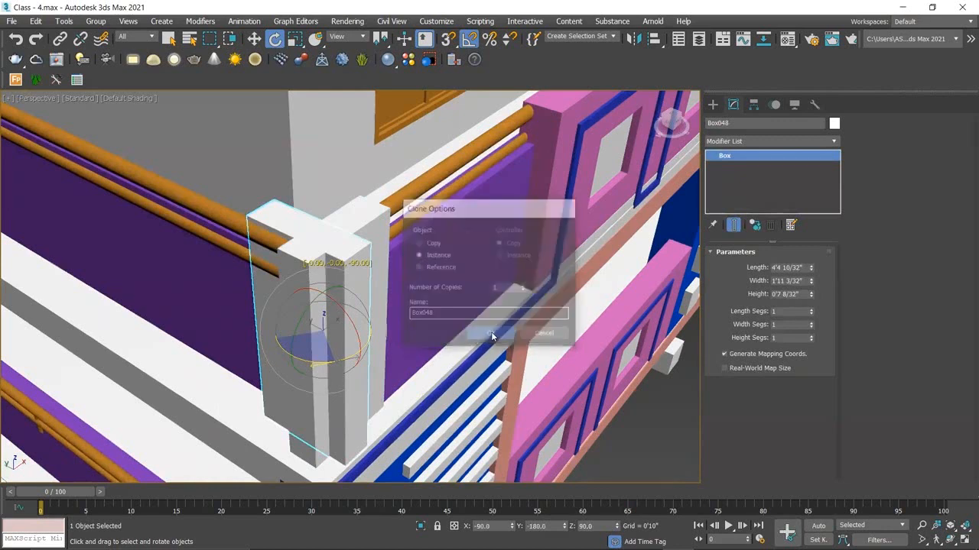
Step: Move the rotated instance against the first box so the two form an L-shaped pillar at the balcony corner
left_click(254, 38)
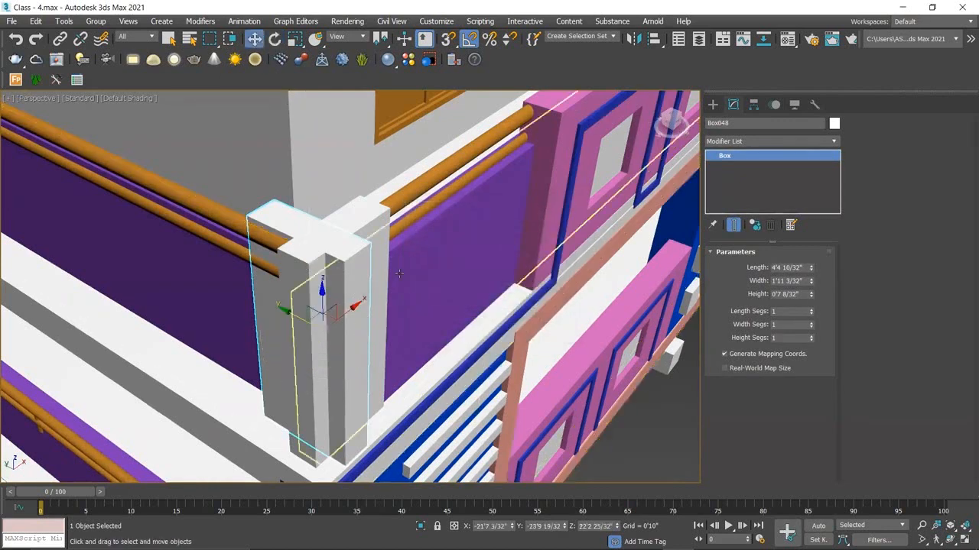
left_click_drag(343, 316, 311, 319)
scroll(334, 326, "down", 2)
scroll(399, 331, "down", 2)
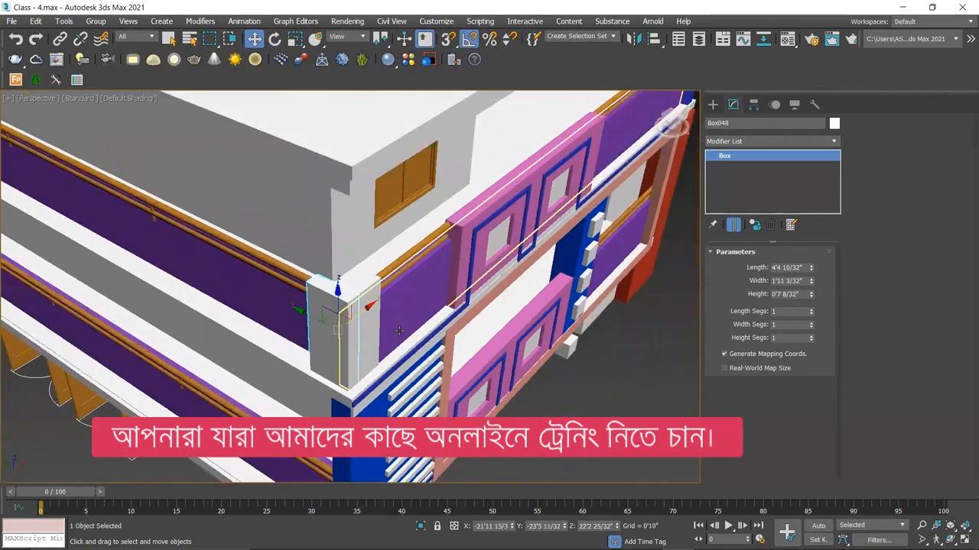
left_click(619, 388)
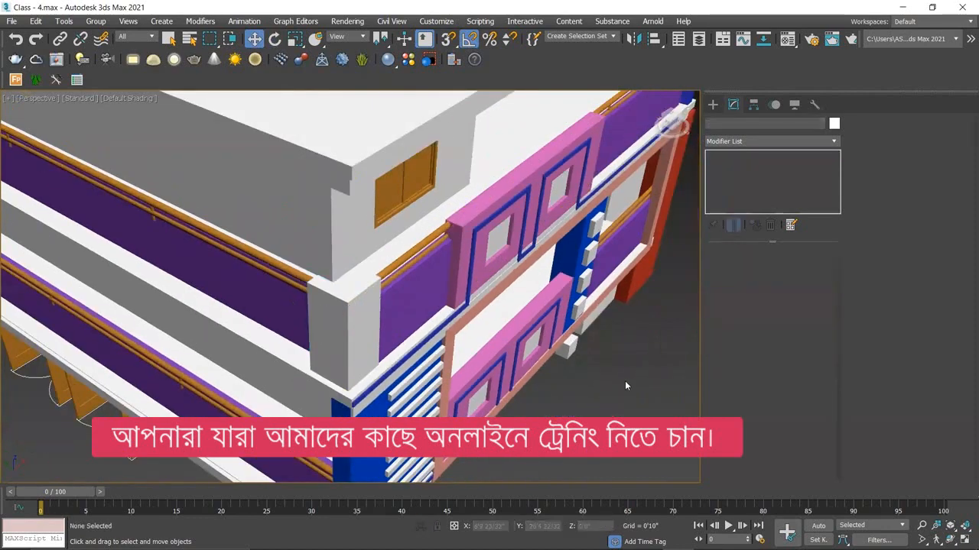
Step: Clone the rotated pillar box straight up above the pillar as one independent copy
left_click(341, 319)
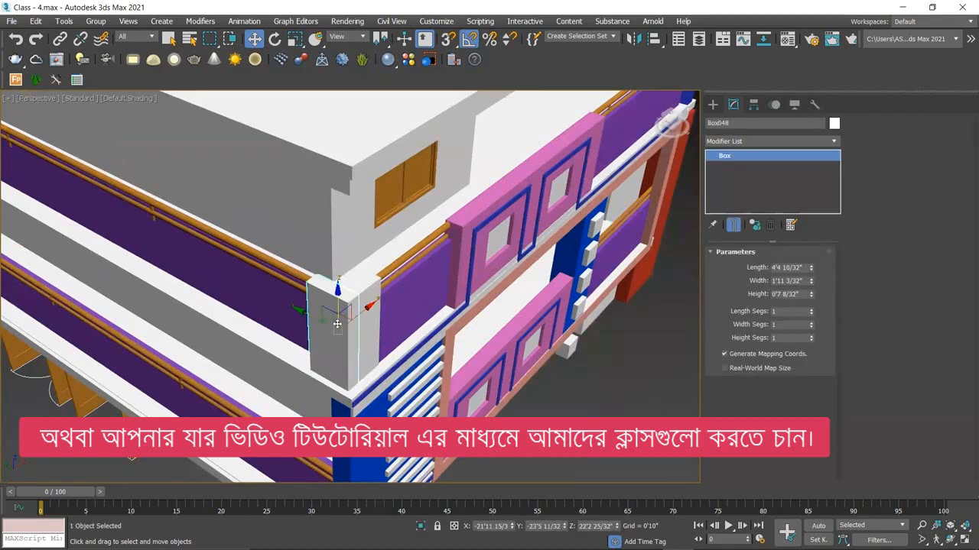
left_click_drag(337, 321, 352, 215, "shift")
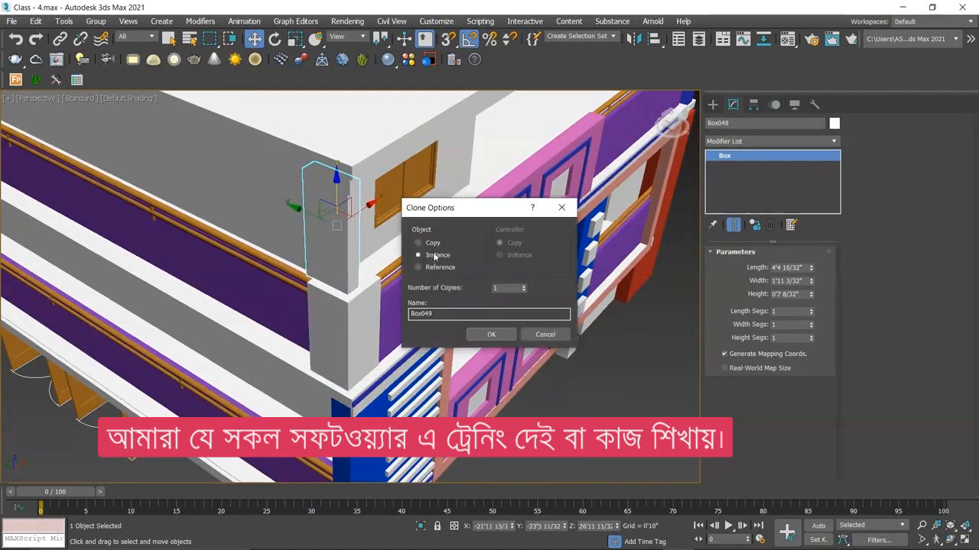
left_click(491, 334)
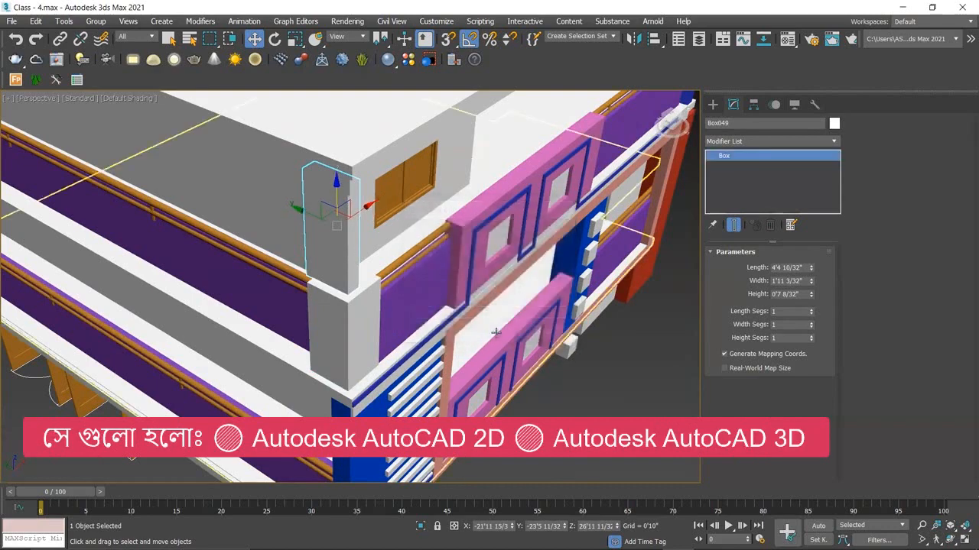
Step: Show the left elevation in wireframe with the raised copy and the pillar in view
key("l")
scroll(515, 341, "down", 2)
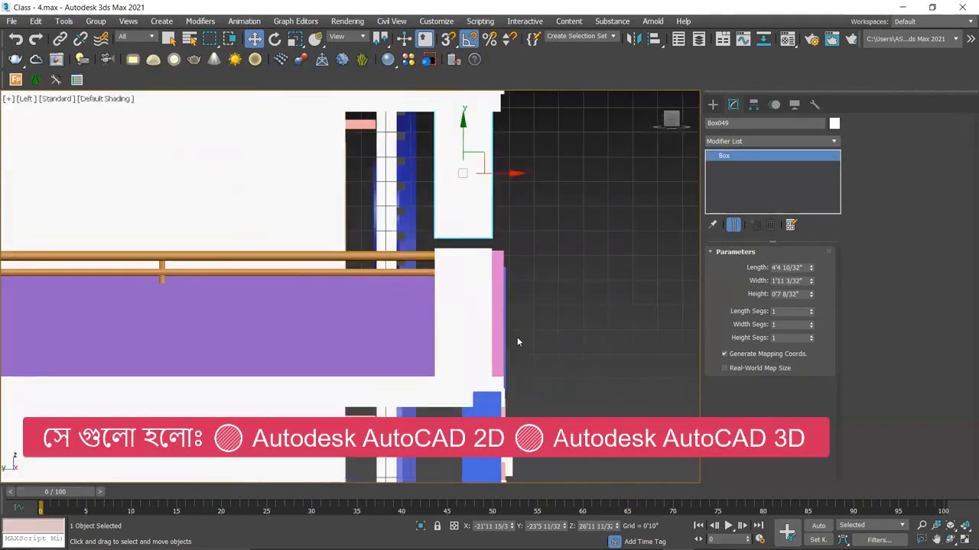
left_click(122, 99)
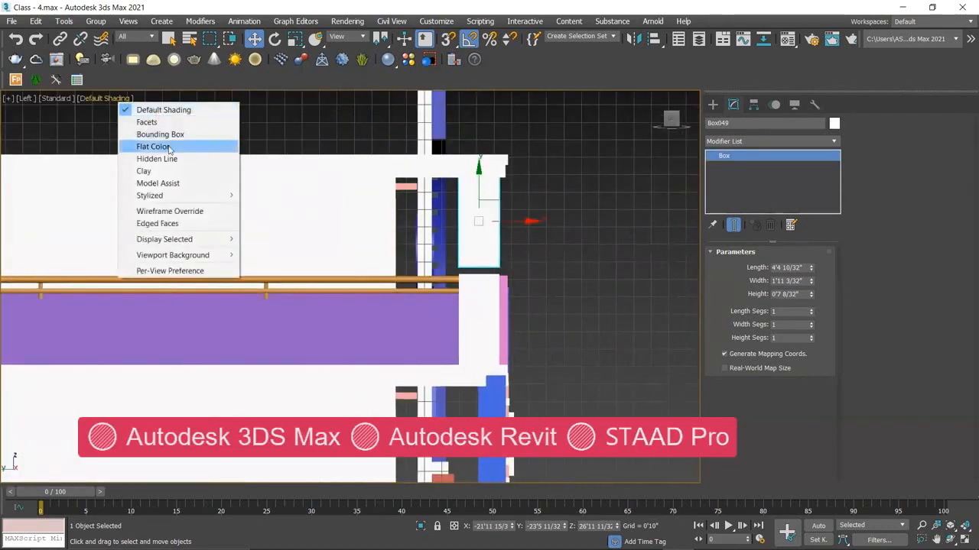
left_click(176, 214)
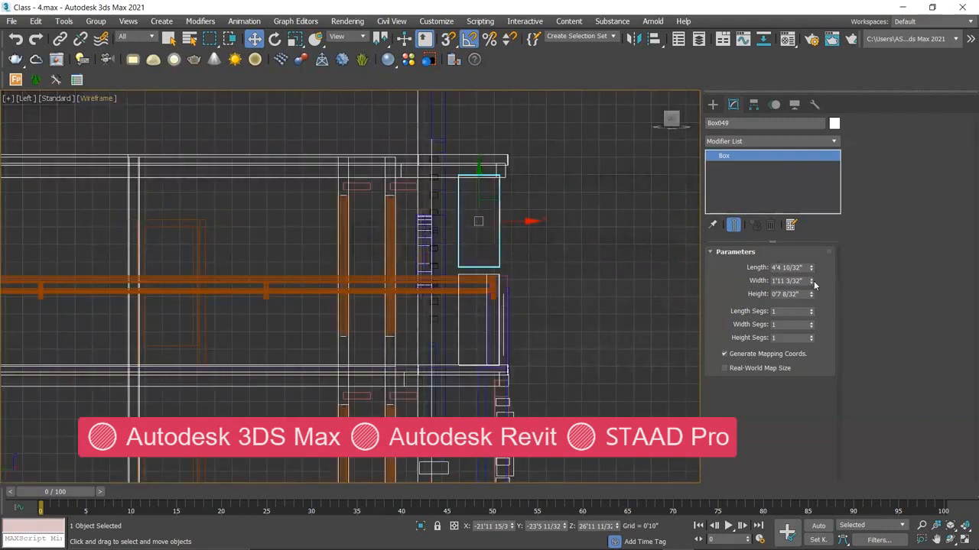
left_click_drag(814, 280, 813, 300)
key("ctrl+z")
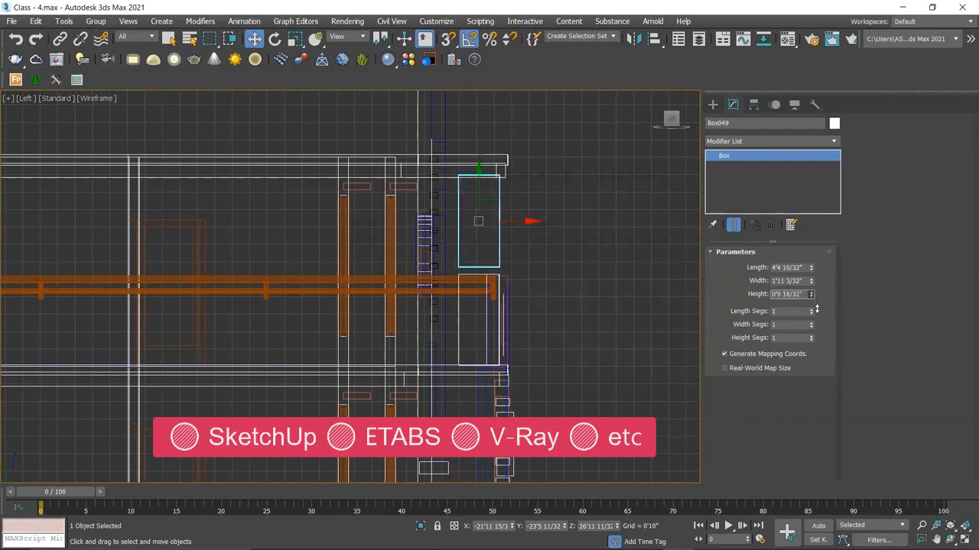
key("ctrl+z")
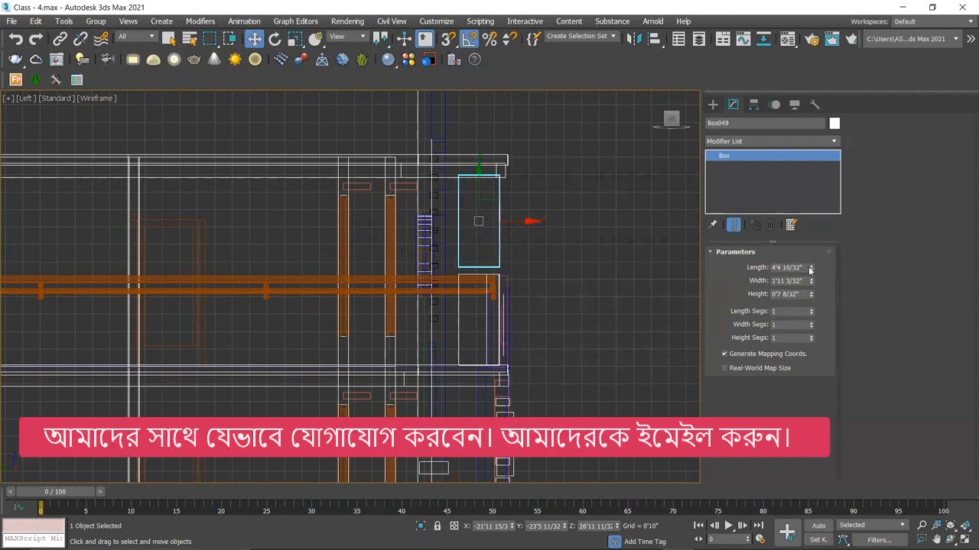
Step: Reduce the raised copy's length to 0'2 22/32" and lower it onto the top of the corner pillar as a cap
left_click_drag(811, 269, 785, 342)
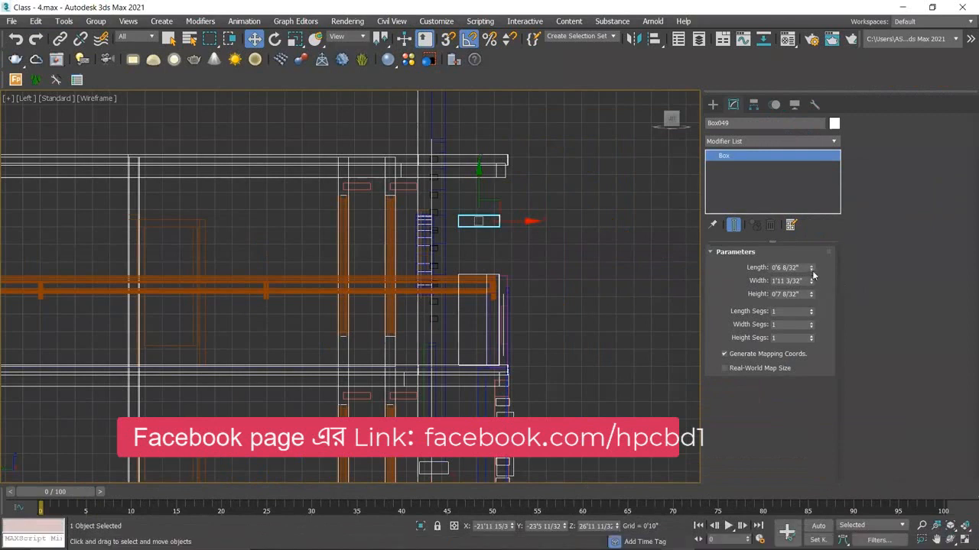
left_click_drag(811, 271, 824, 300)
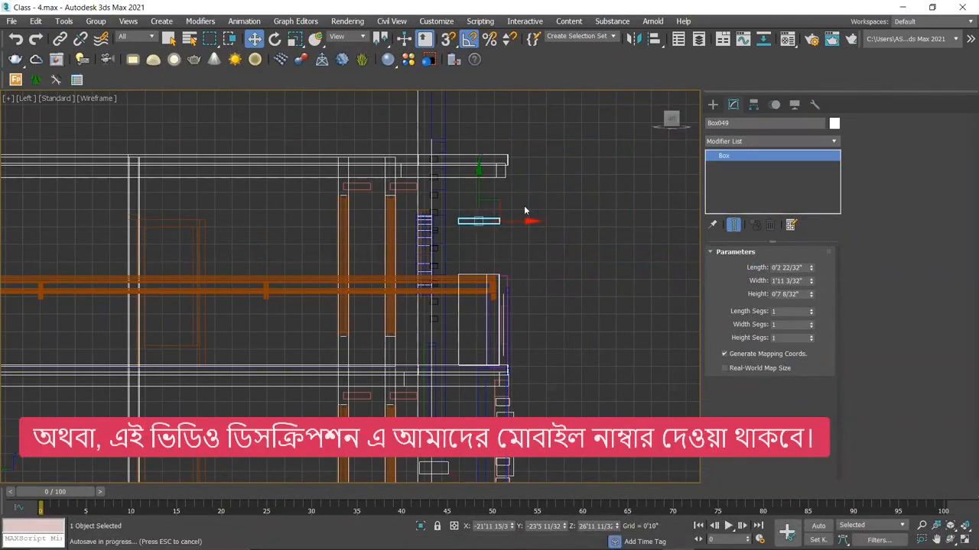
left_click_drag(481, 185, 485, 237)
Step: Show the corner pillar cap in the perspective view with default shading instead of wireframe
scroll(490, 256, "up", 5)
scroll(485, 299, "up", 4)
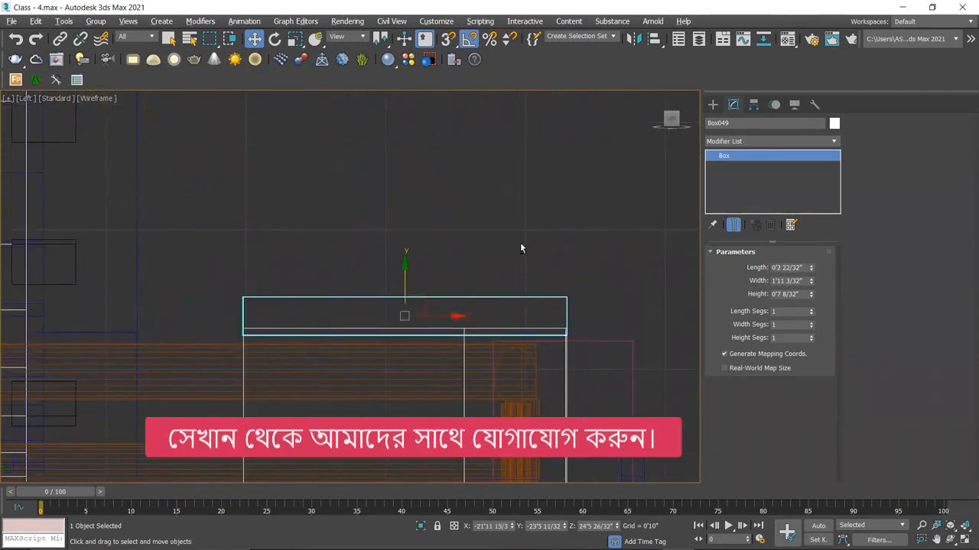
mouse_move(521, 244)
middle_mouse_down("alt")
mouse_move(519, 262)
mouse_move(521, 253)
middle_mouse_up("alt")
left_click(657, 97)
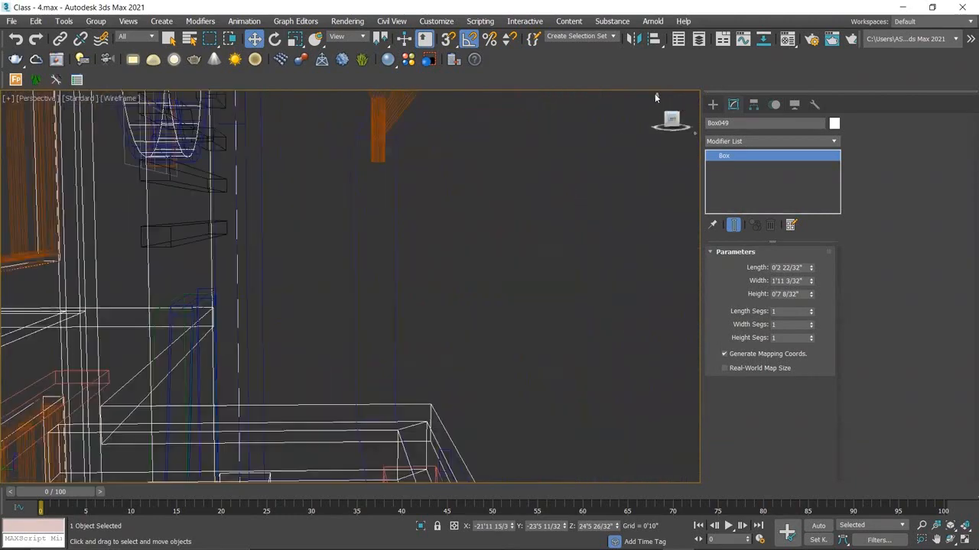
scroll(304, 231, "down", 3)
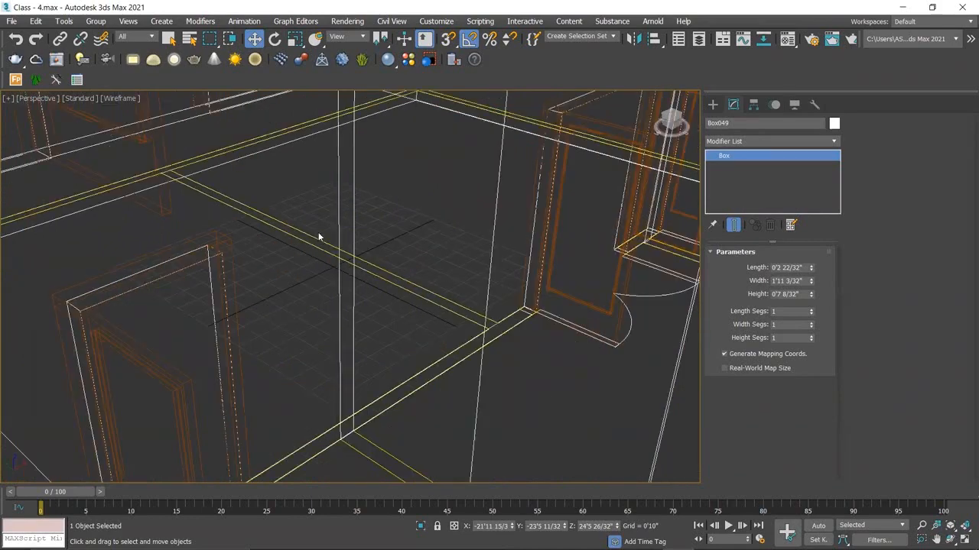
scroll(334, 267, "down", 2)
scroll(116, 100, "down", 2)
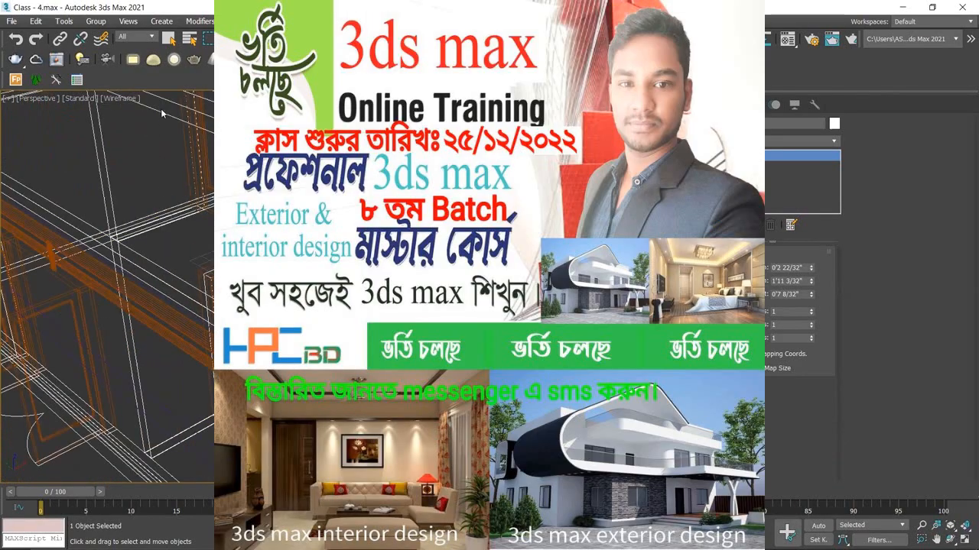
key("F3")
scroll(161, 109, "down", 2)
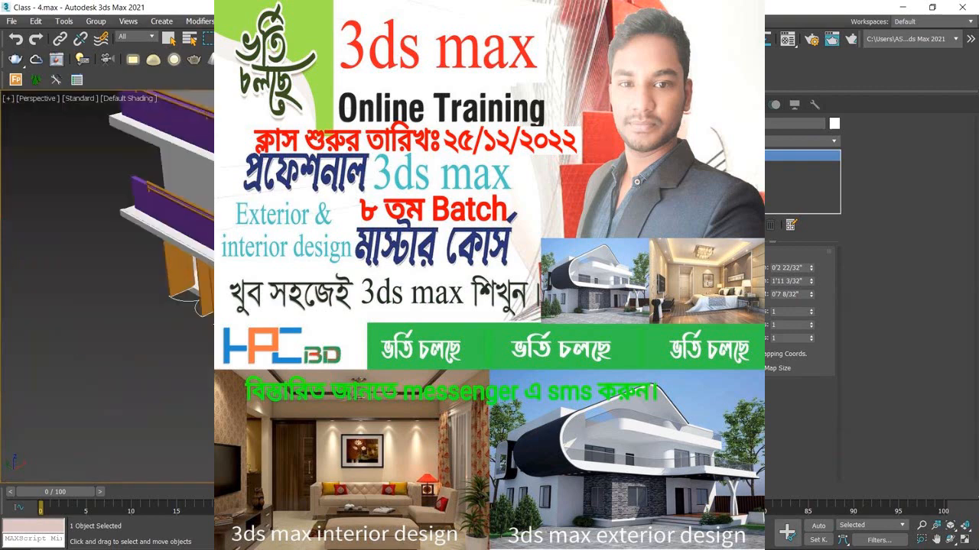
Step: Set the object colour of the pillar cap to the dark brown custom colour
scroll(107, 286, "up", 2)
scroll(107, 286, "down", 1)
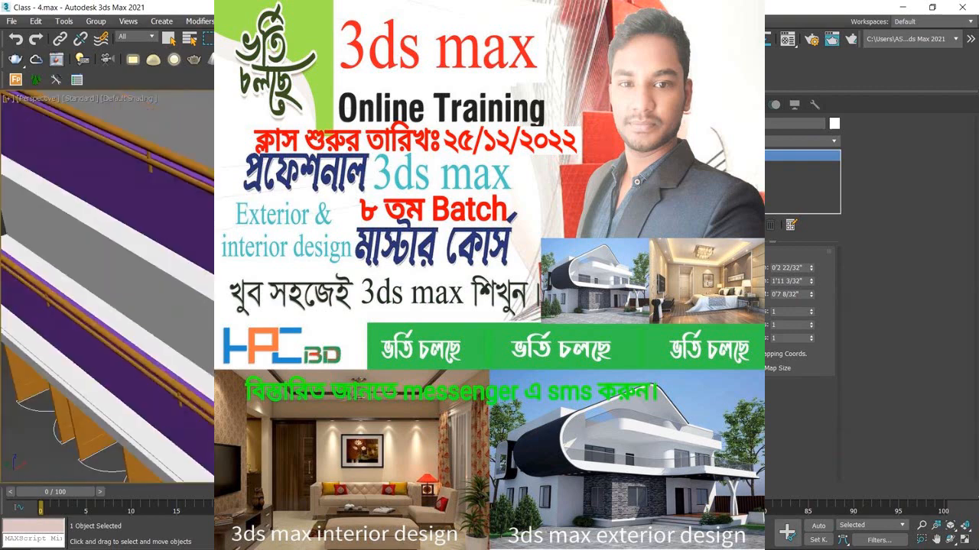
scroll(107, 286, "up", 1)
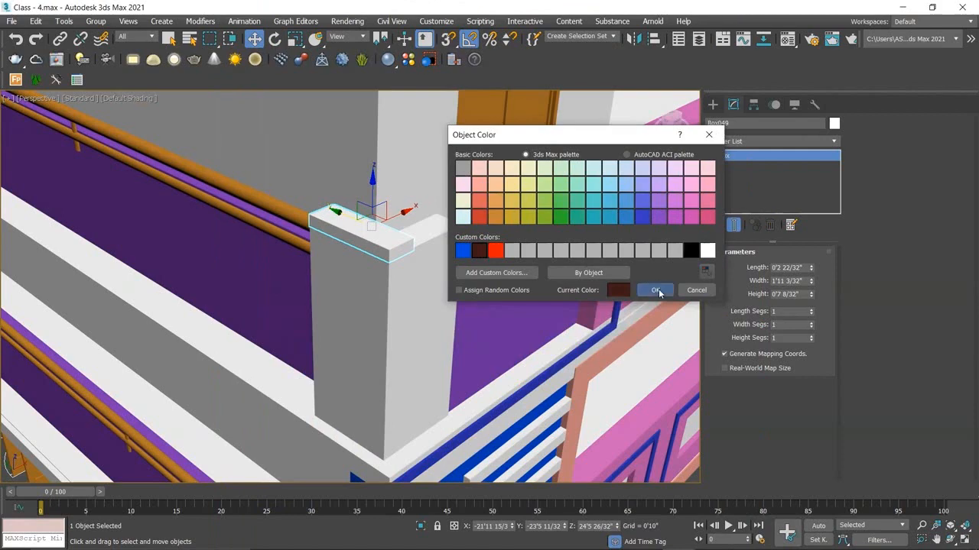
left_click(651, 287)
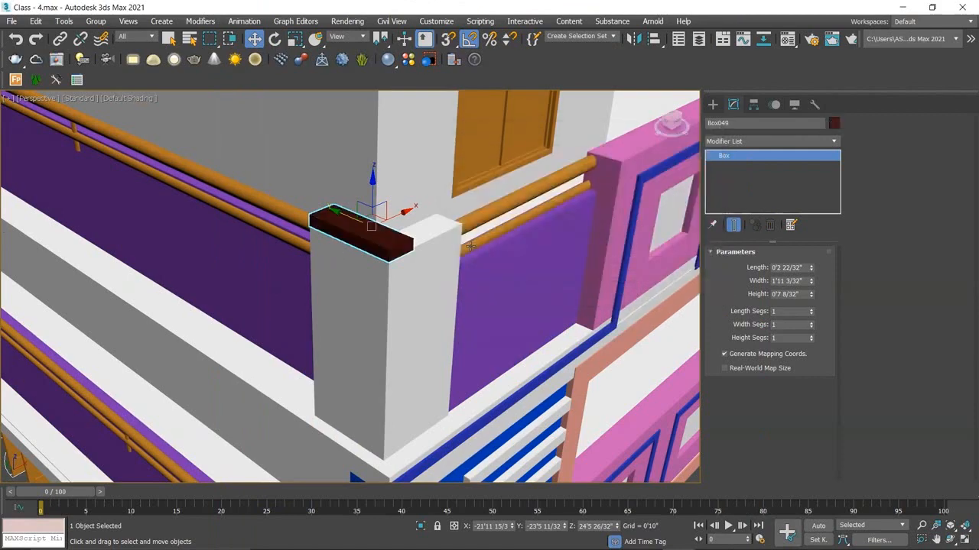
Step: Resize the brown cap to length 0'2 2/32", width 2'1 21/32" and height 0'7 31/32" so it overhangs the pillar
scroll(403, 235, "up", 4)
middle_click_drag(456, 234, 390, 247, "alt")
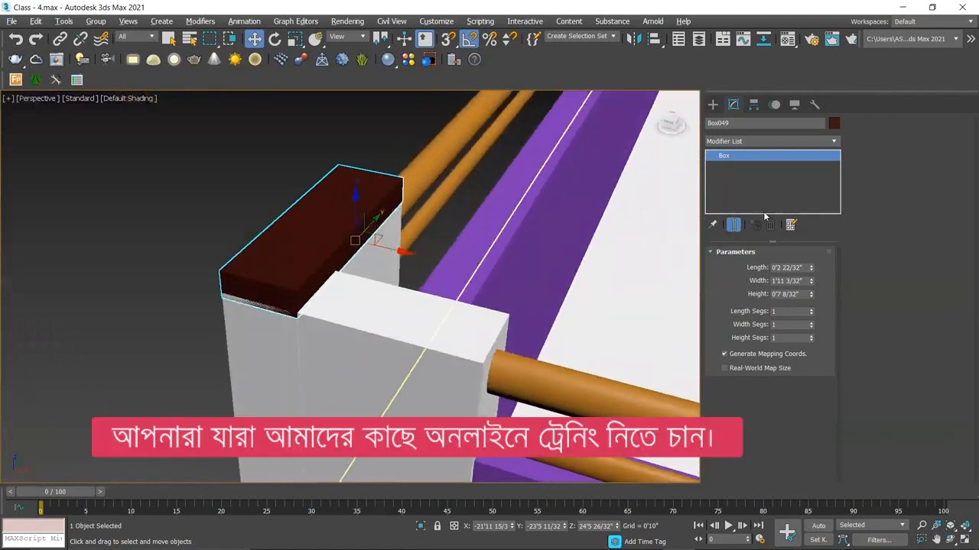
left_click_drag(812, 269, 811, 284)
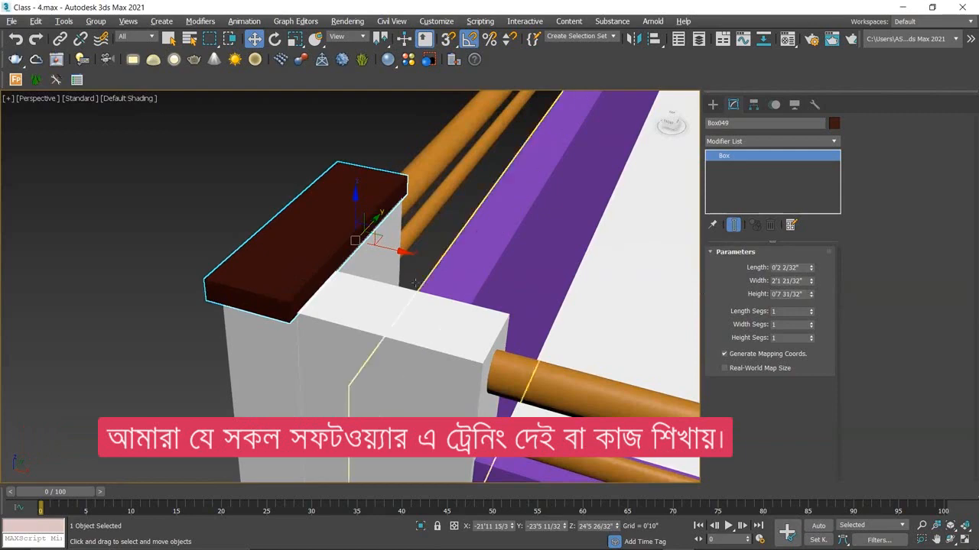
Step: Shift the brown cap horizontally along both axes until it overhangs the outer pillar leg evenly
middle_click_drag(392, 285, 415, 270, "alt")
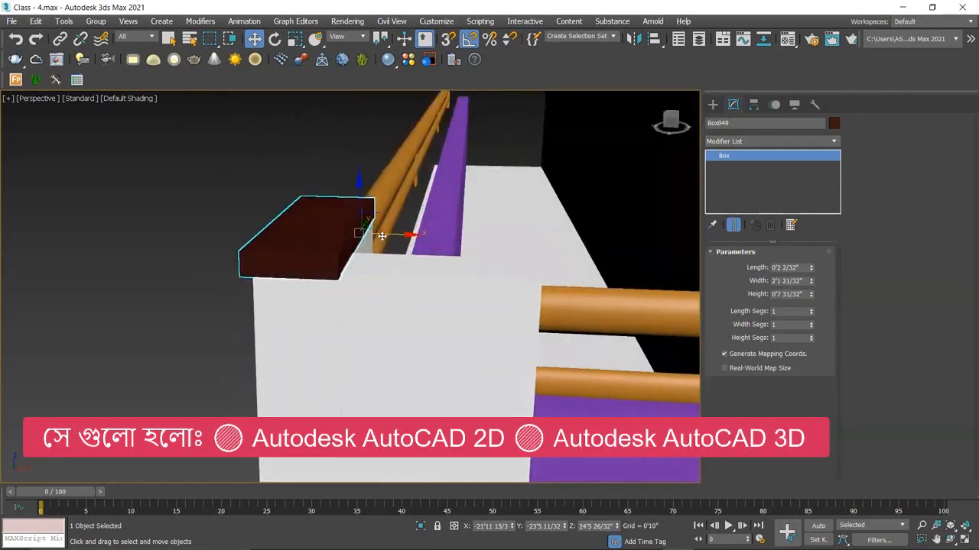
left_click_drag(382, 234, 386, 234)
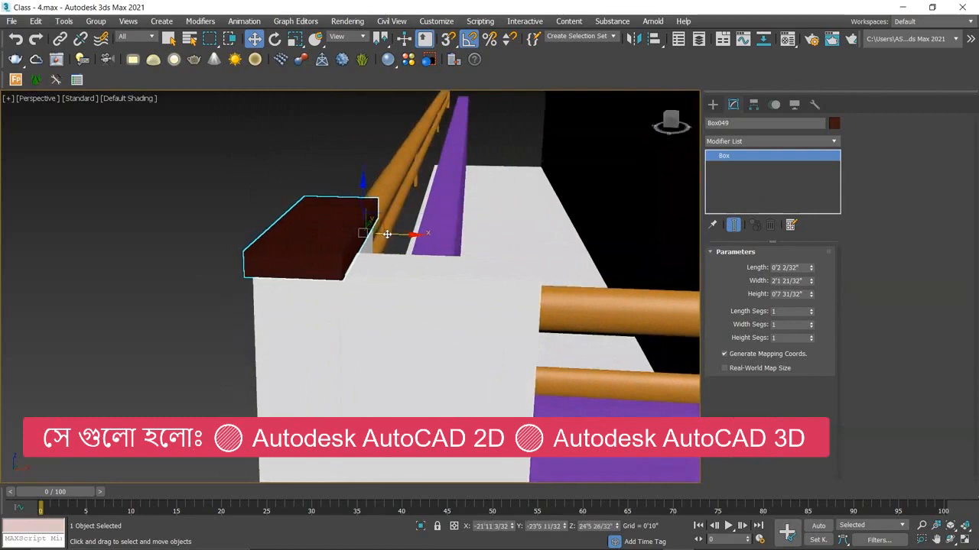
middle_click_drag(389, 237, 504, 239, "alt")
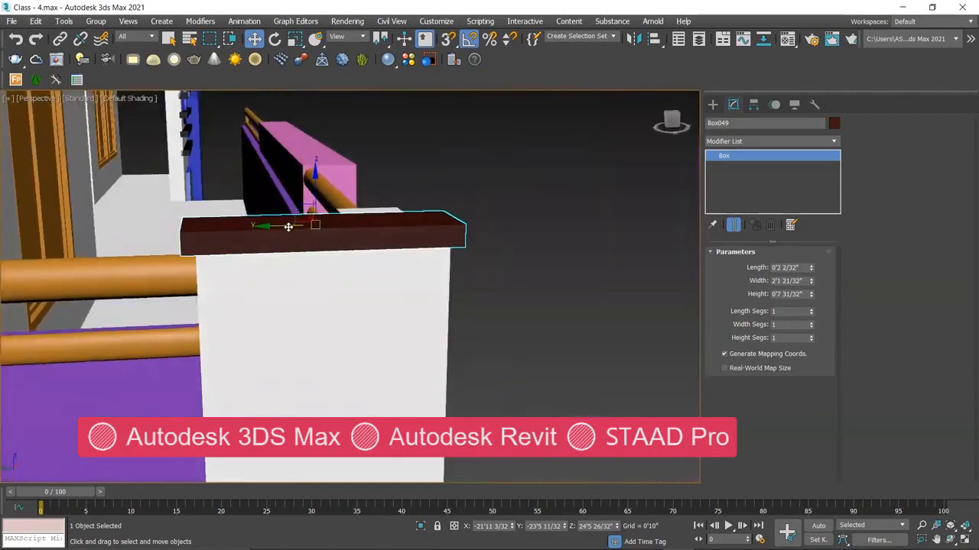
middle_click_drag(585, 258, 459, 275, "alt")
left_click_drag(398, 232, 390, 232)
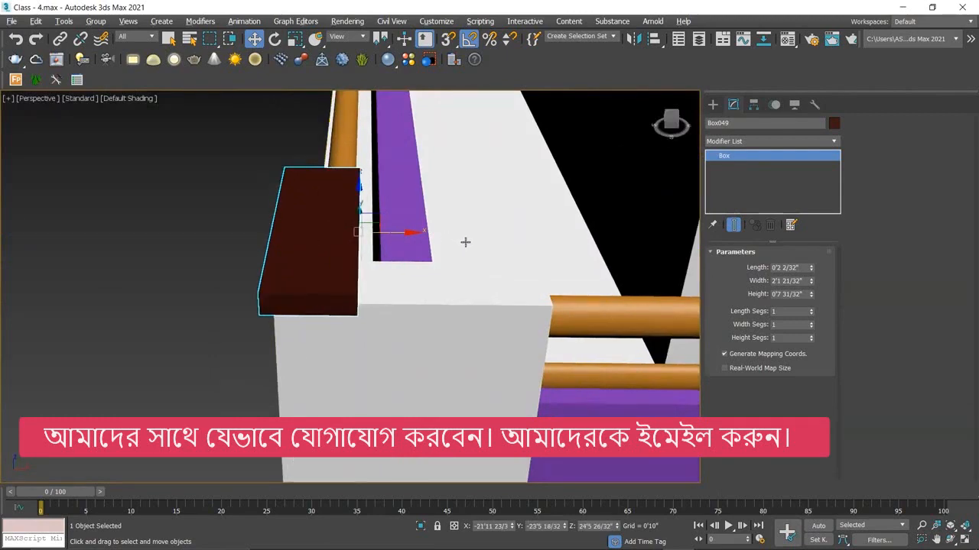
middle_click_drag(465, 242, 535, 202, "alt")
left_click_drag(342, 272, 341, 272)
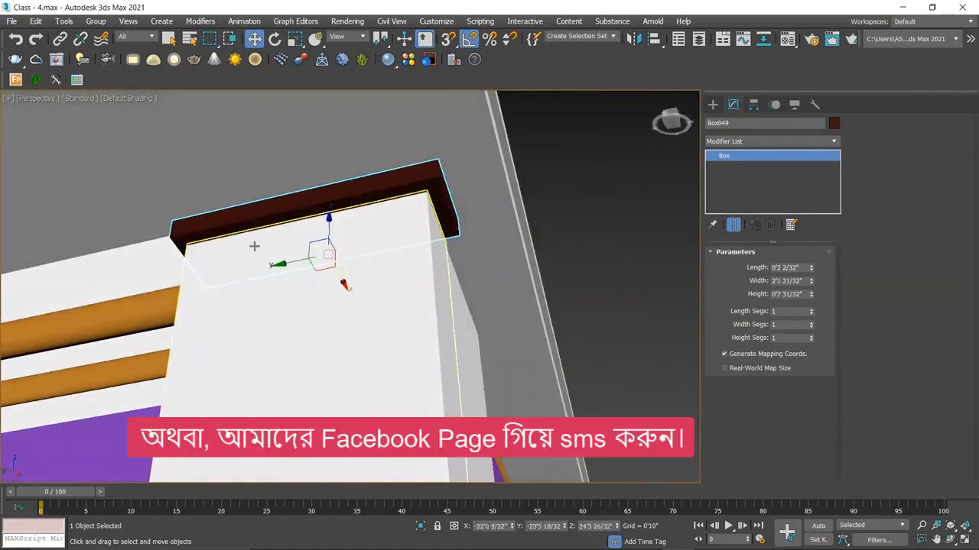
left_click_drag(294, 264, 289, 265)
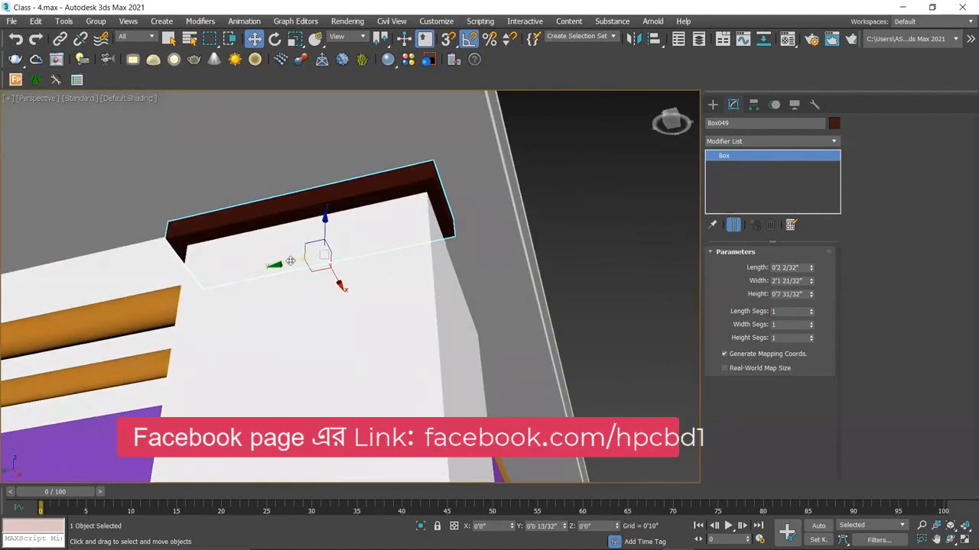
middle_click_drag(384, 271, 342, 246, "alt")
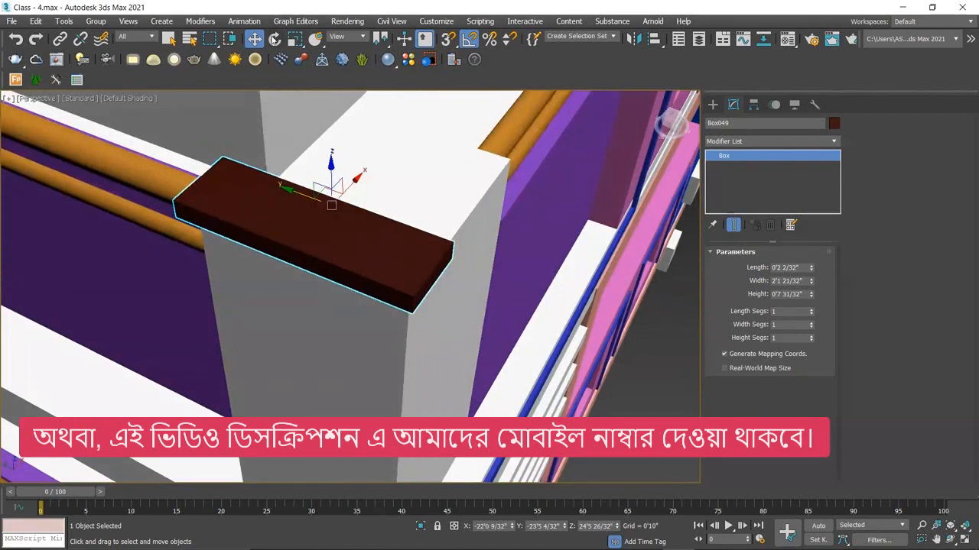
Step: Clone the brown cap as one independent copy rotated 90 degrees about the vertical axis
left_click(275, 38)
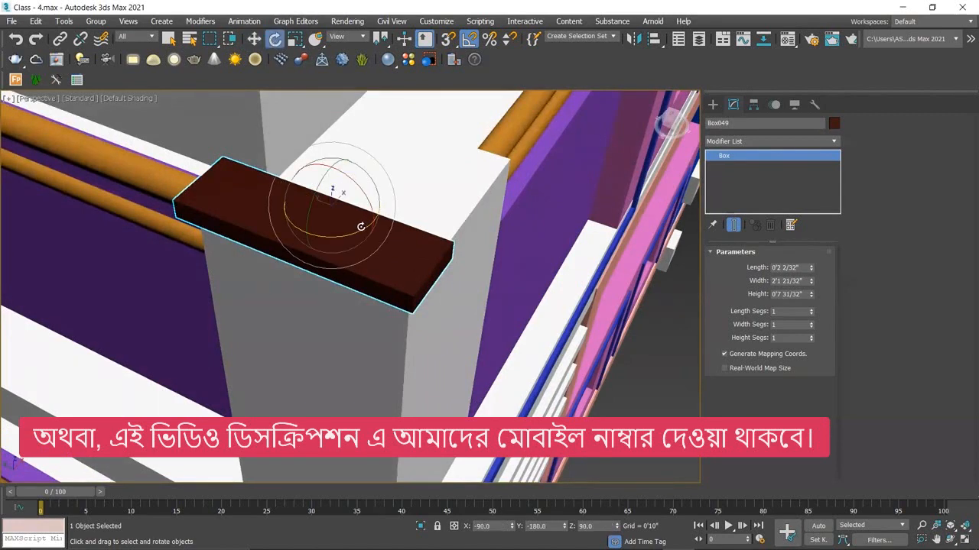
left_click_drag(361, 227, 366, 226, "shift")
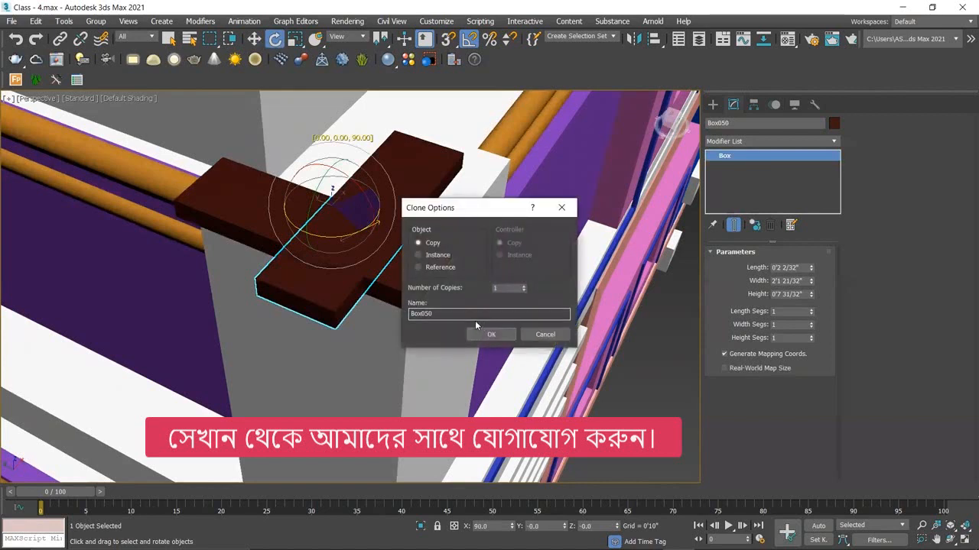
left_click(491, 335)
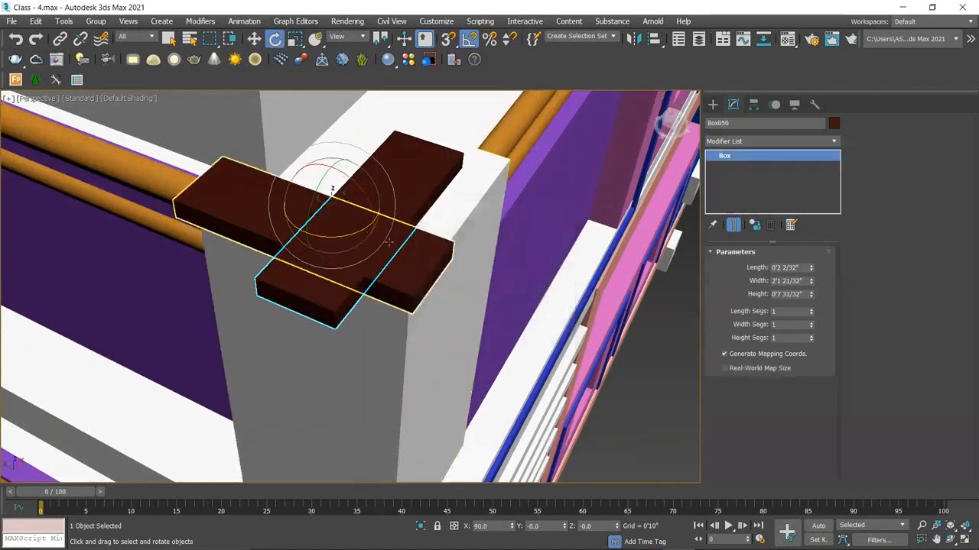
Step: Move the rotated cap copy onto the pillar's other leg to form an L-shaped cap, and deselect it
left_click(254, 39)
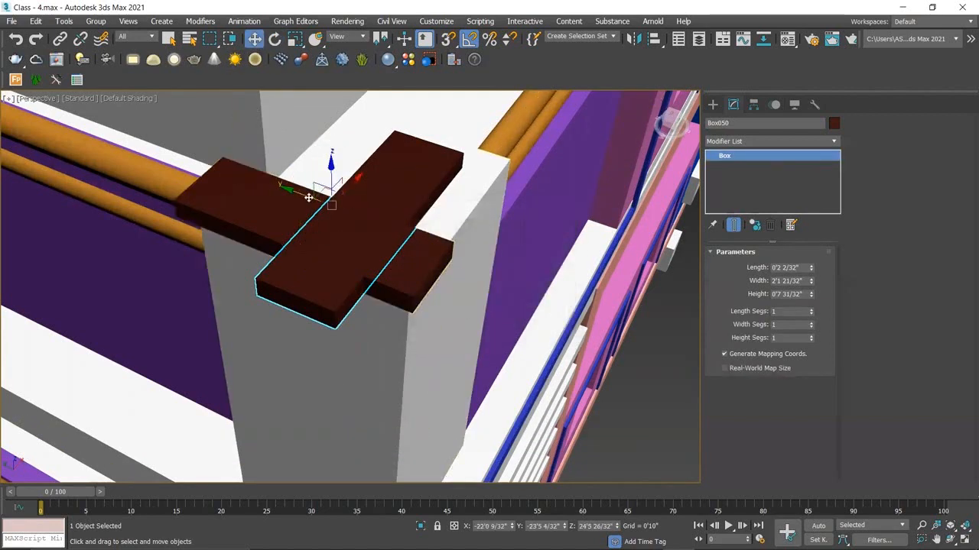
mouse_move(311, 196)
left_mouse_down()
mouse_move(353, 210)
mouse_move(402, 190)
left_mouse_up()
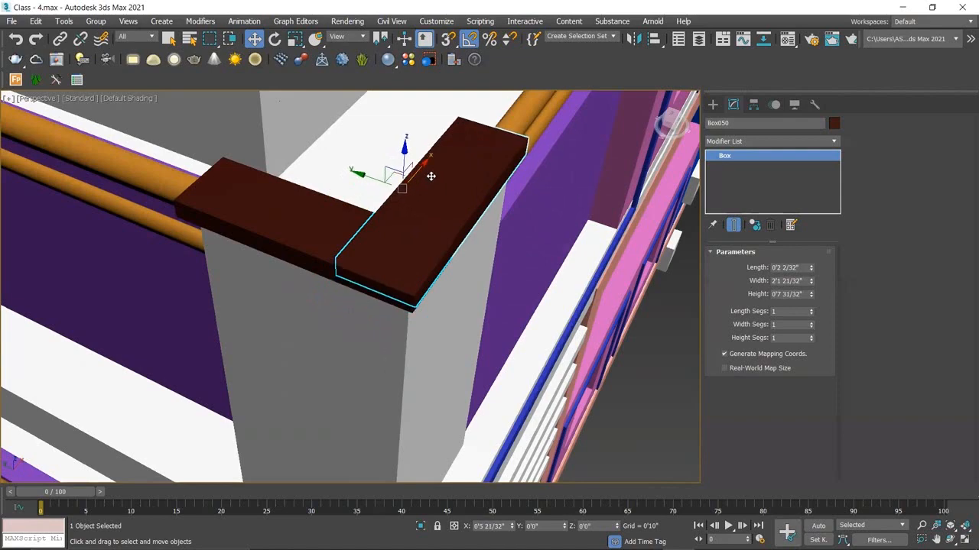
left_click(669, 375)
scroll(382, 287, "down", 5)
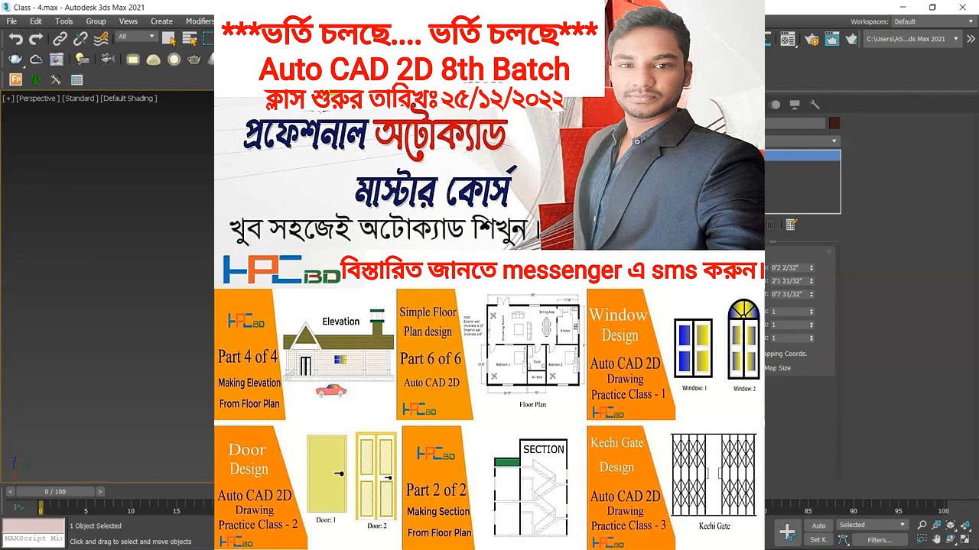
key("ctrl+d")
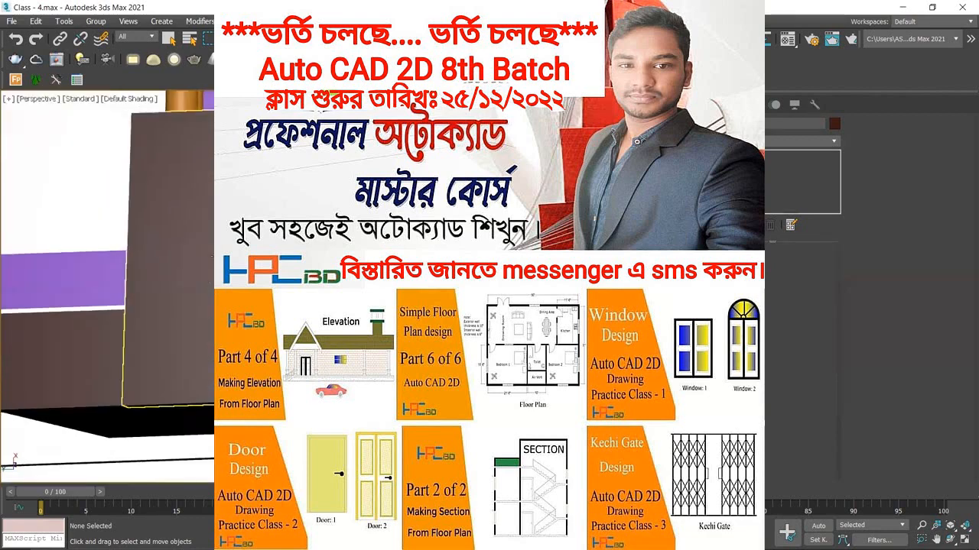
Step: Nudge the second cap piece slightly to line up its edge with the first piece, and clear the selection
left_click(93, 259)
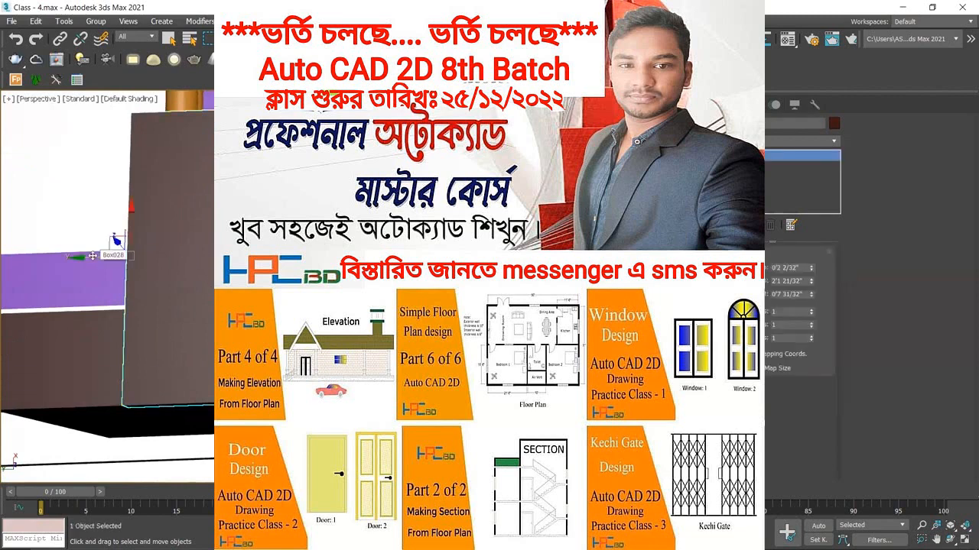
left_click_drag(93, 255, 95, 255)
key("ctrl+d")
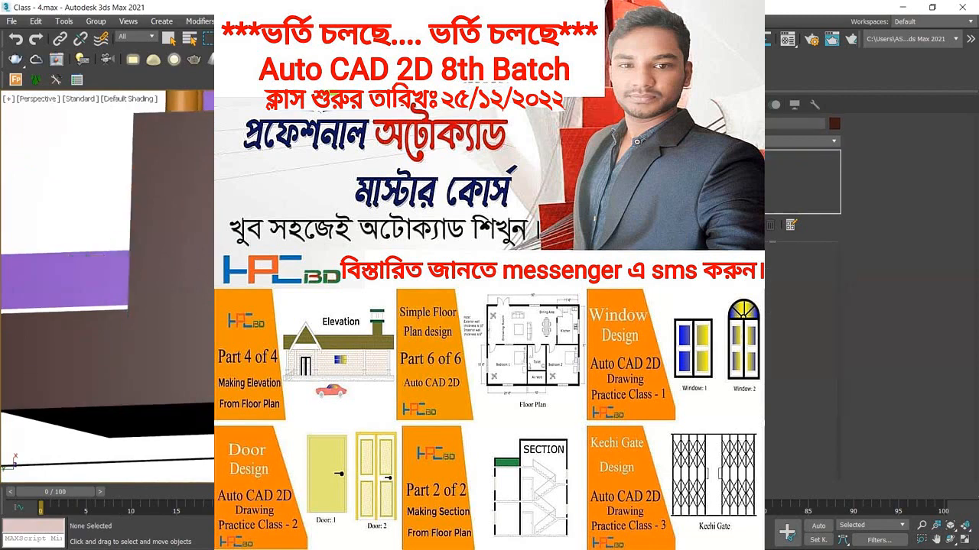
Step: Check the capped corner pillar against the reference image 24.JPG in Photos and return to the 3ds Max model
middle_click_drag(344, 306, 455, 335, "alt")
scroll(445, 313, "down", 3)
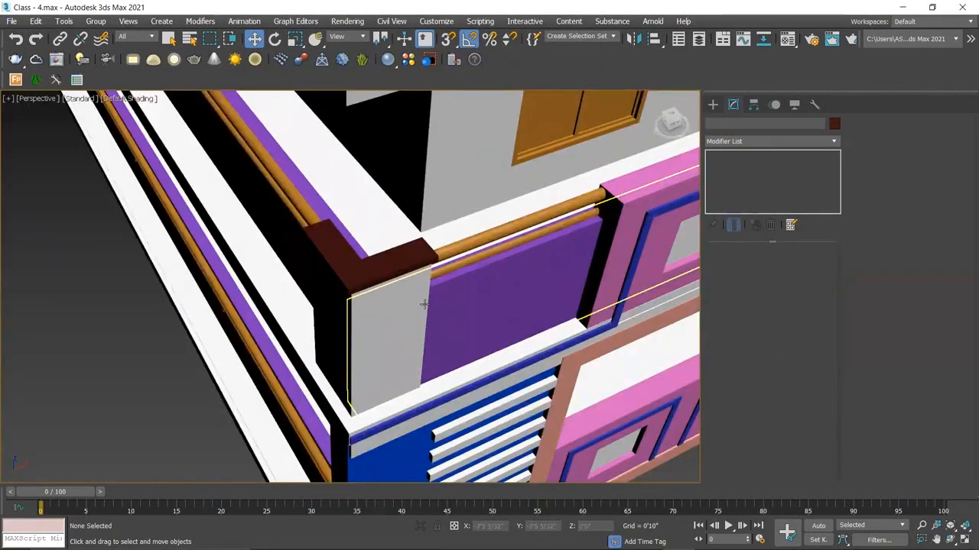
scroll(413, 291, "down", 2)
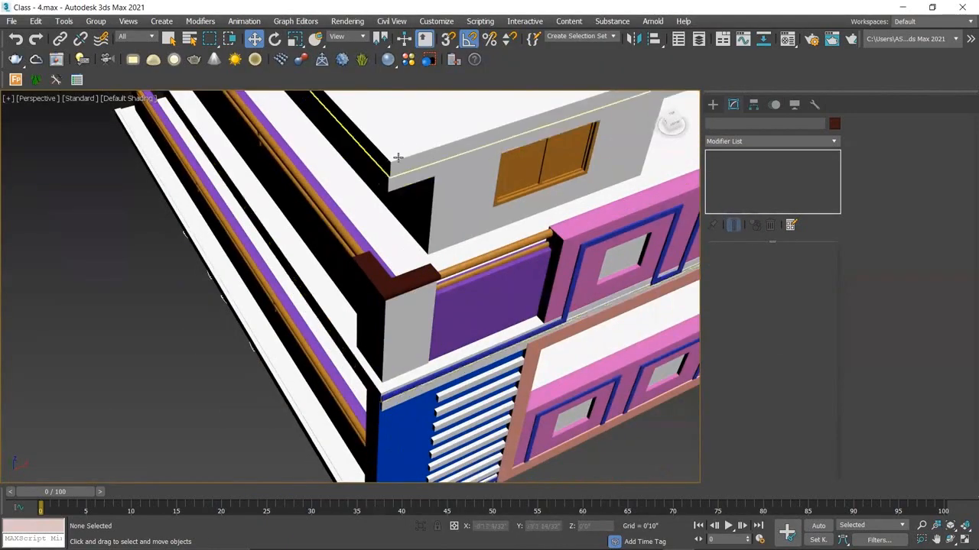
scroll(419, 182, "down", 1)
scroll(419, 182, "down", 1)
mouse_move(501, 544)
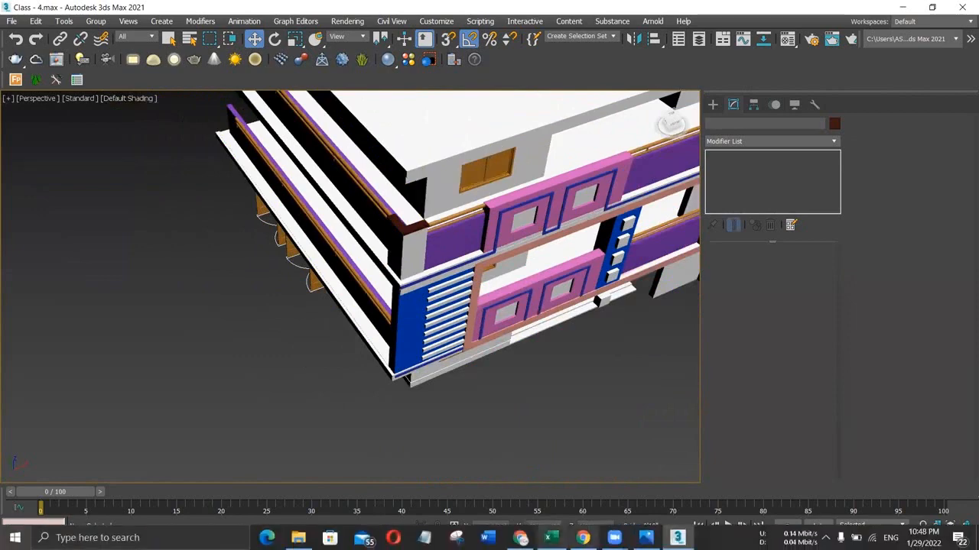
key("alt+Tab")
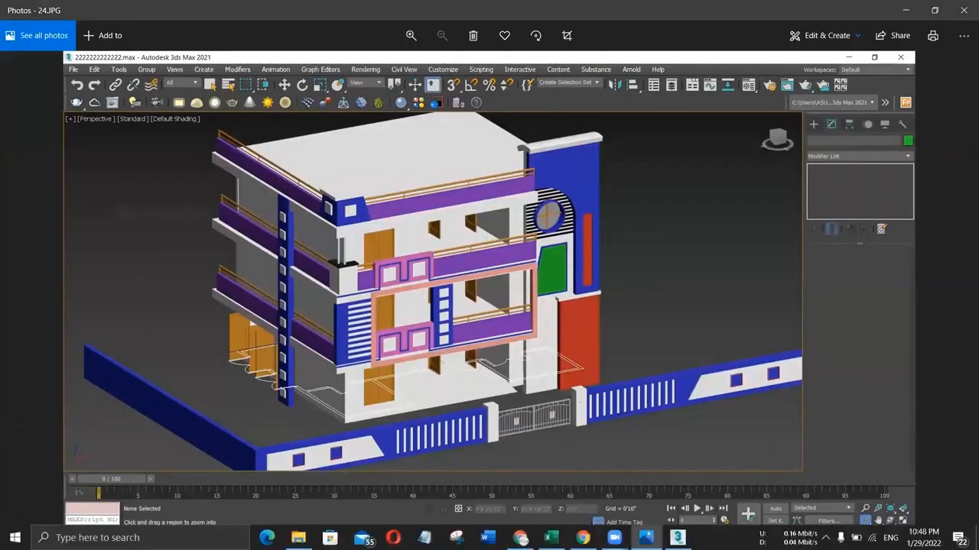
left_click(676, 537)
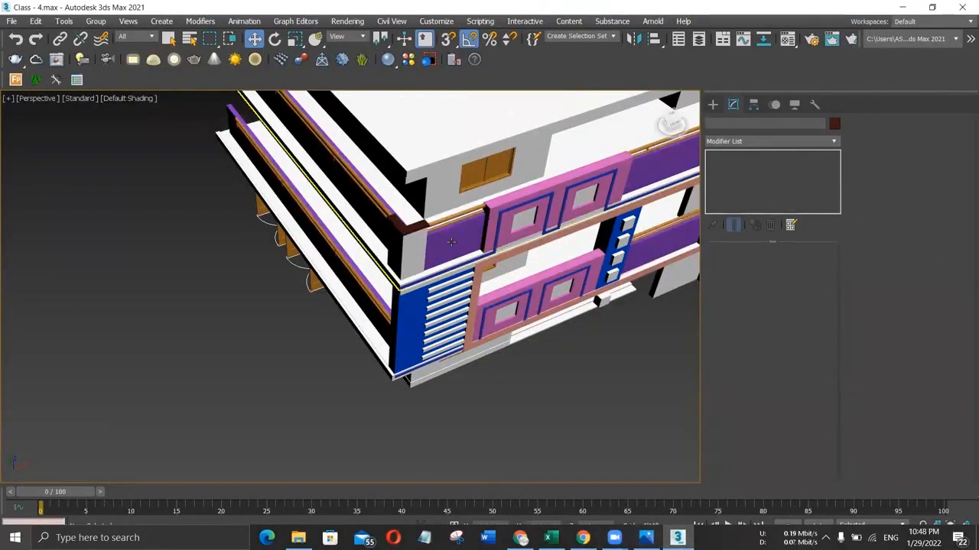
Step: Select the two roof slab objects on top of the house and hide them
scroll(459, 209, "down", 3)
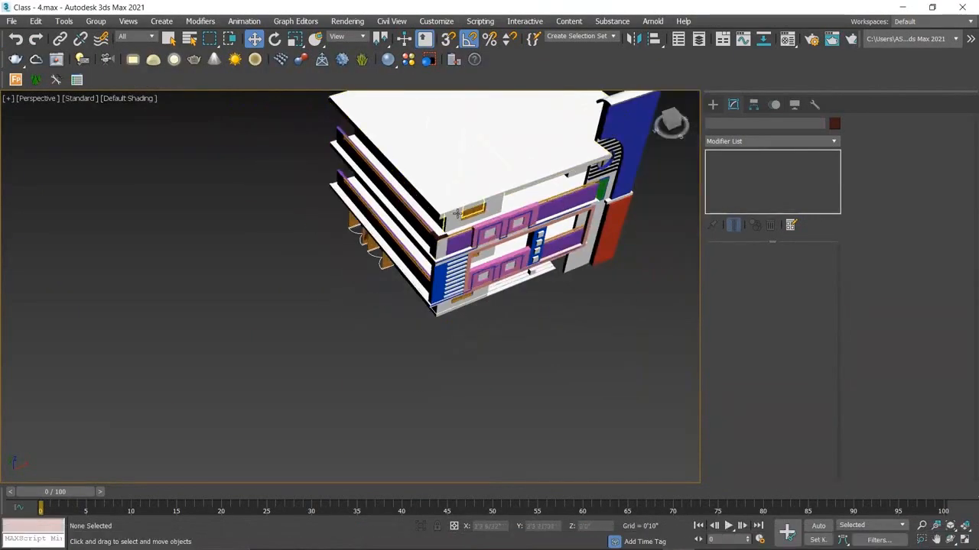
left_click(451, 214)
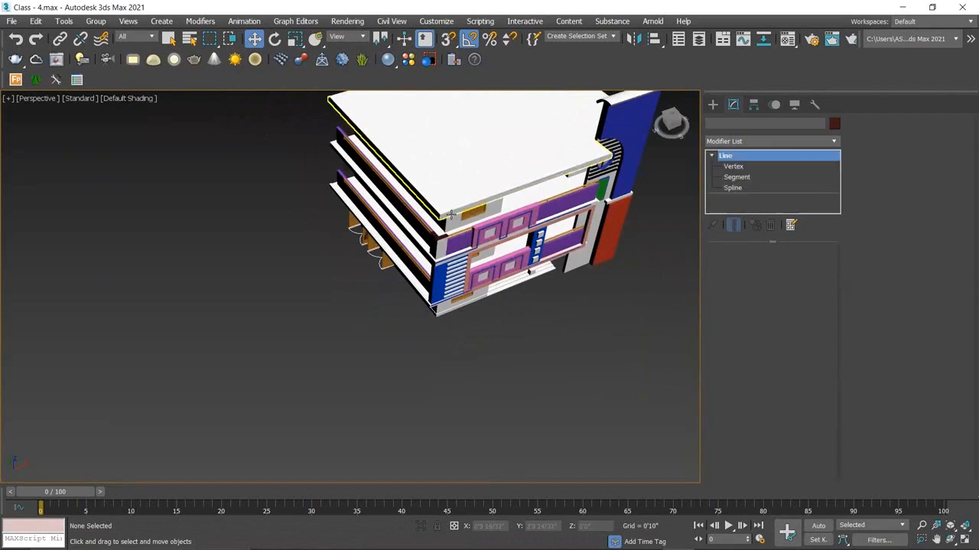
left_click(451, 208, "ctrl")
right_click(451, 205)
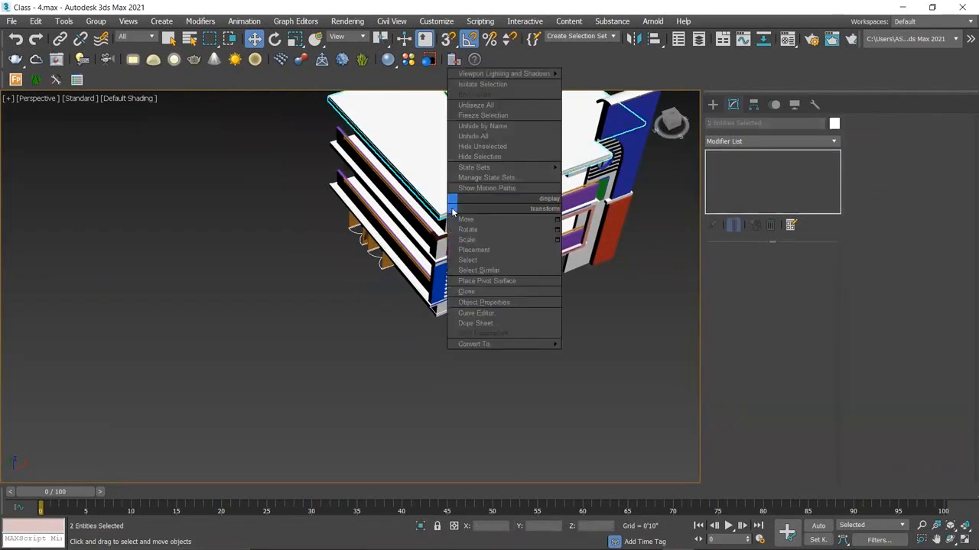
left_click(478, 156)
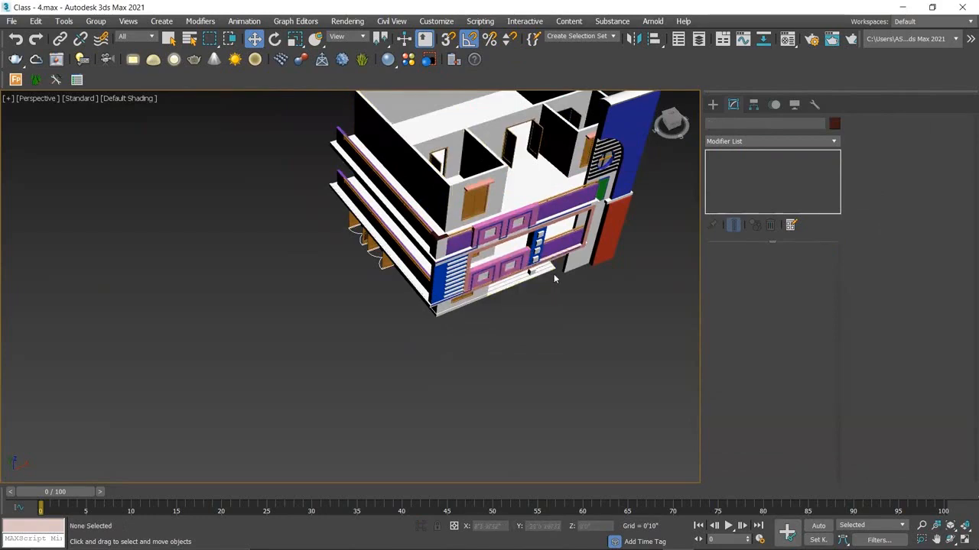
Step: Draw a cylinder about 1 9/32" in radius and 8 13/32" high at the L-shaped corner pillar in the wireframe top view
key("t")
scroll(323, 366, "down", 5)
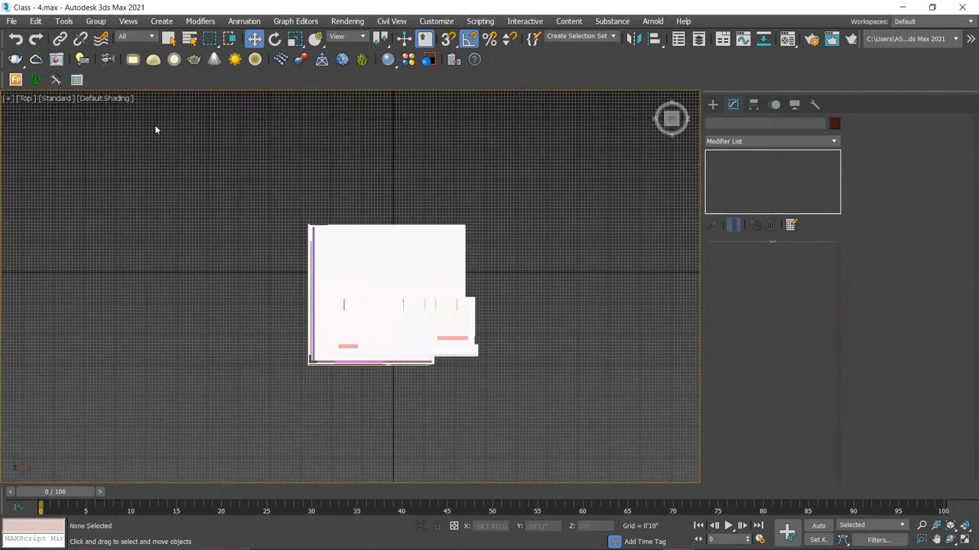
left_click(116, 98)
left_click(140, 212)
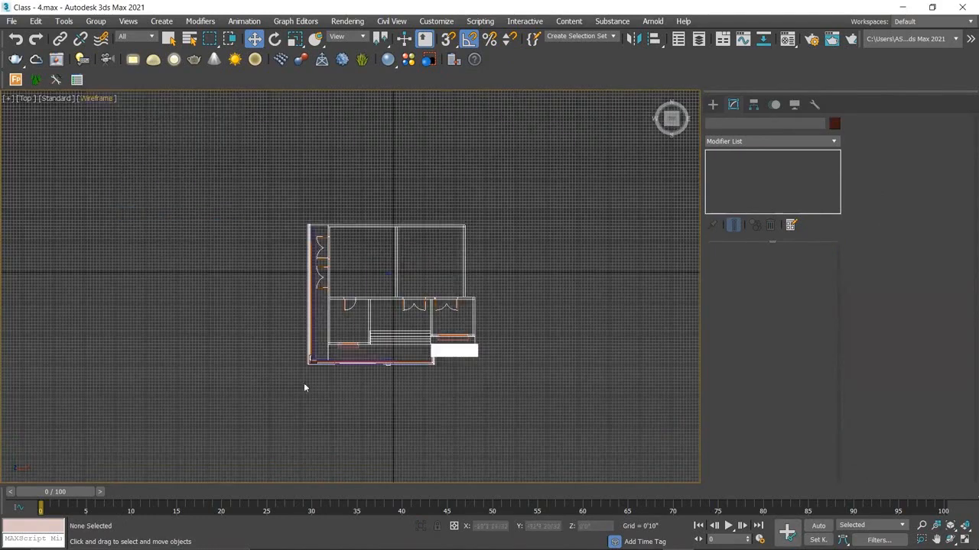
scroll(332, 385, "up", 8)
middle_click_drag(204, 320, 445, 391)
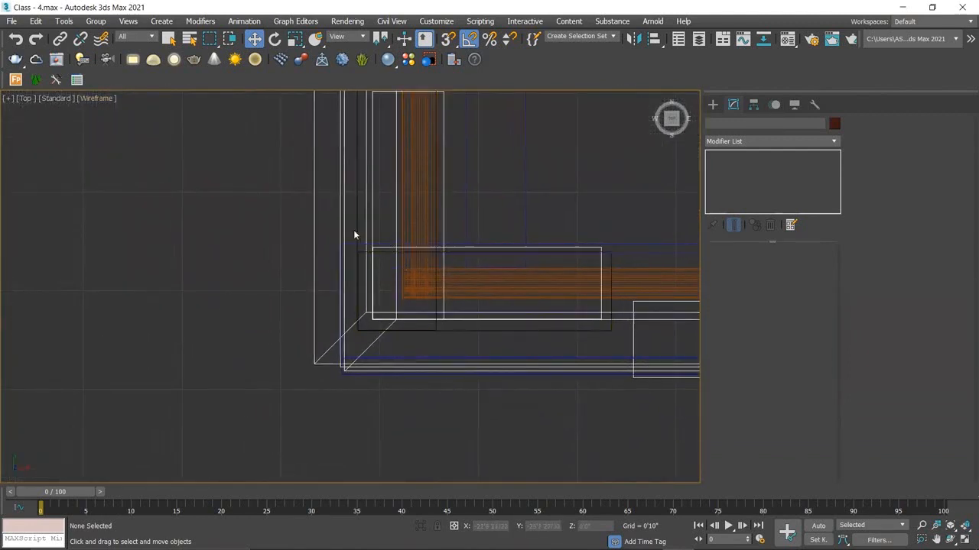
left_click(712, 104)
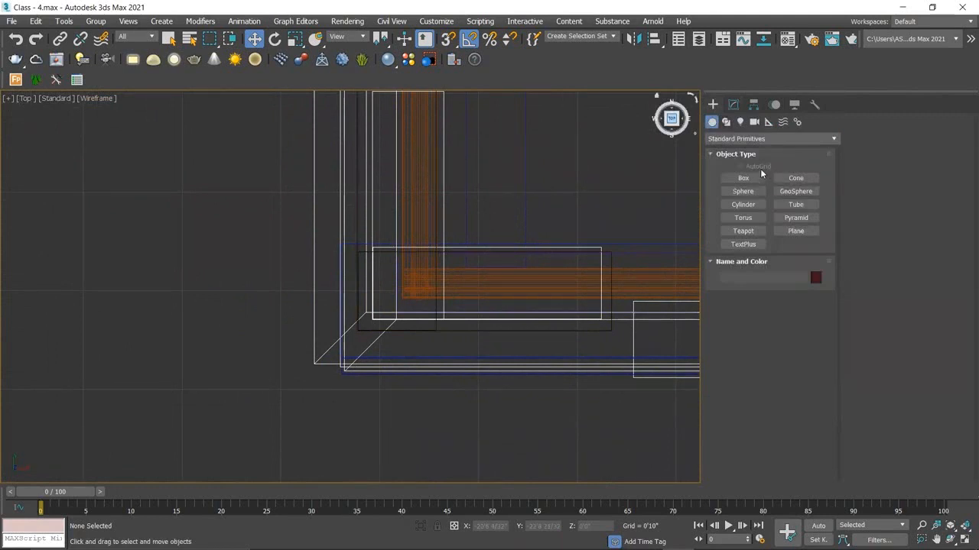
left_click(743, 204)
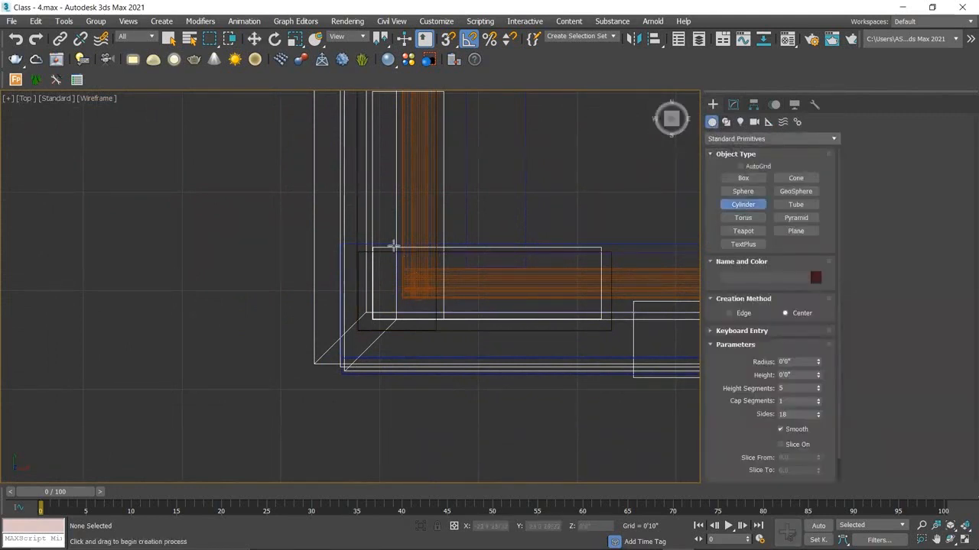
left_click_drag(382, 246, 393, 251)
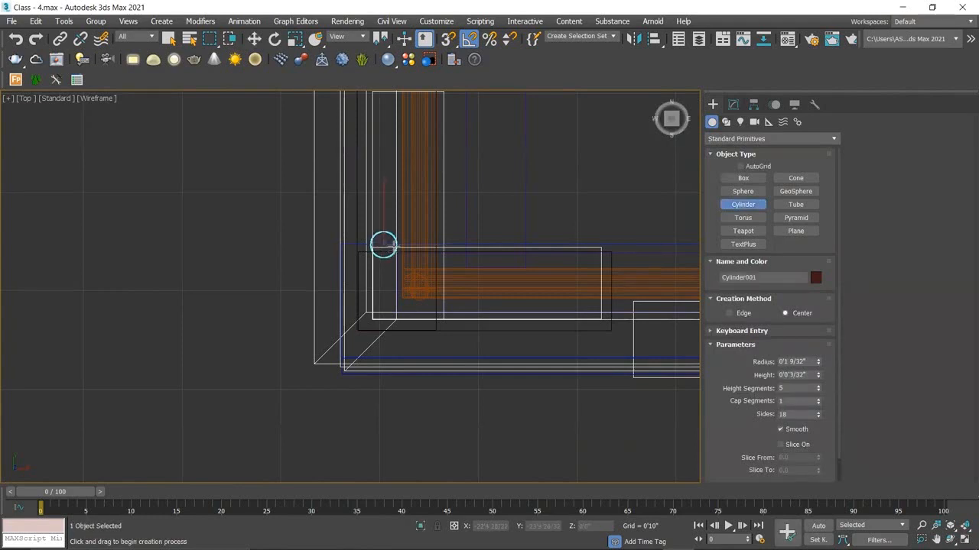
right_click(389, 169)
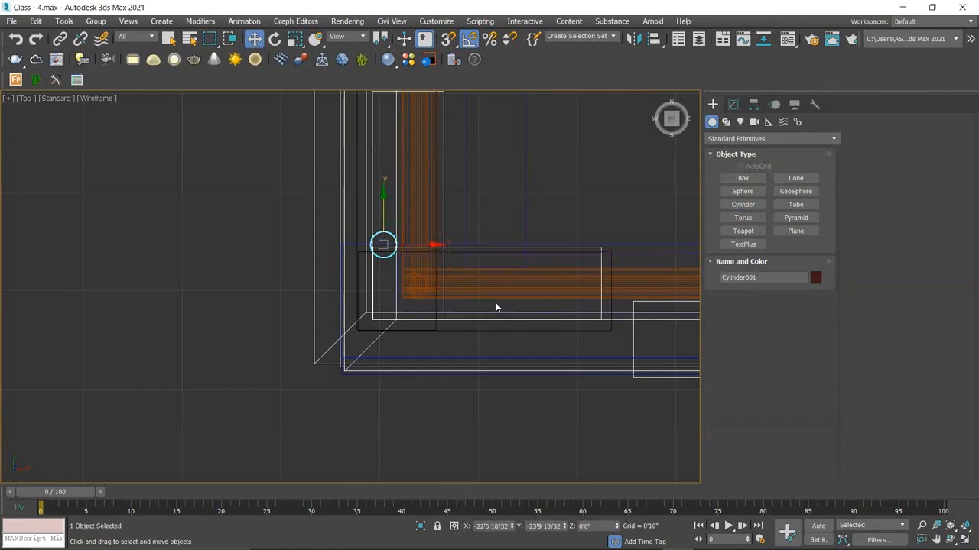
Step: Examine where the new cylinder sits relative to the house and its corner pillar in the shaded perspective view
key("p")
scroll(499, 328, "down", 4)
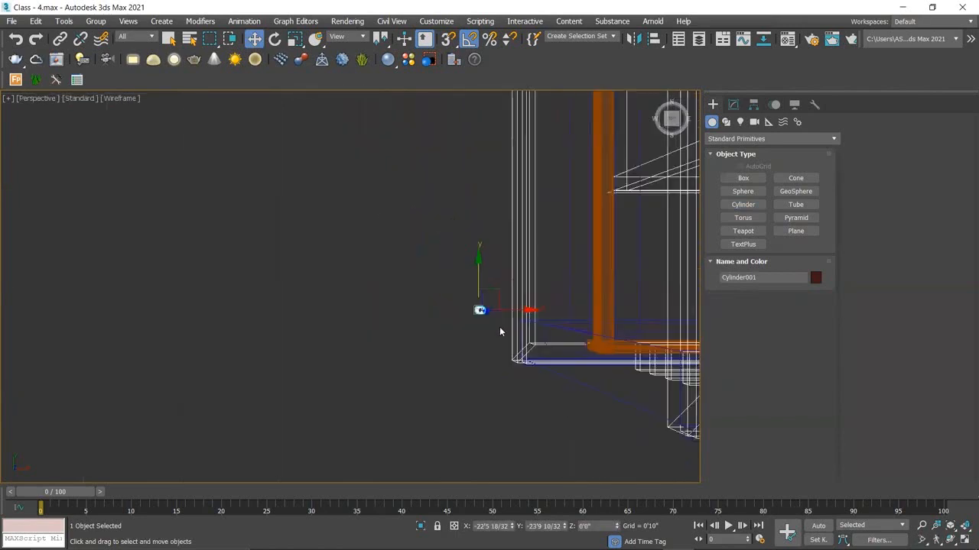
scroll(500, 331, "down", 5)
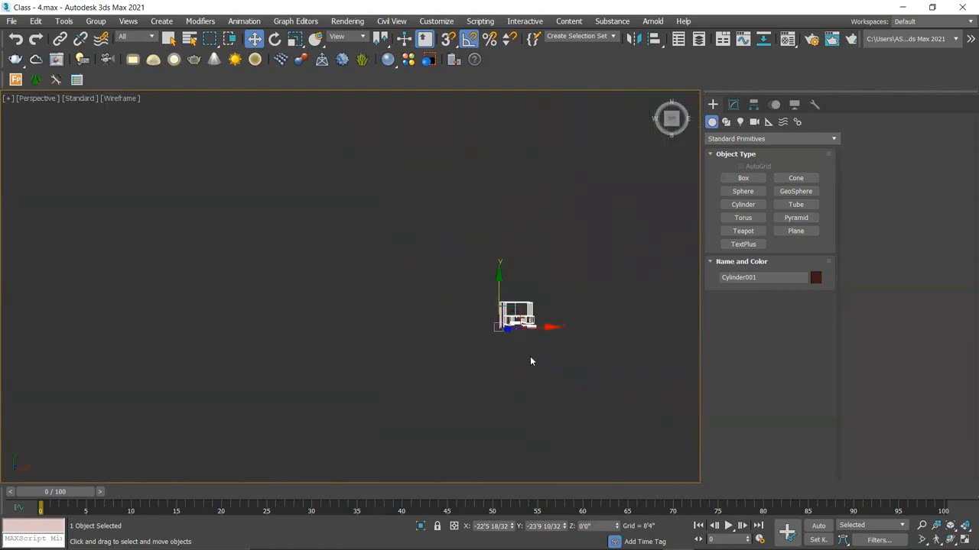
left_click(120, 97)
left_click(153, 107)
scroll(502, 301, "up", 8)
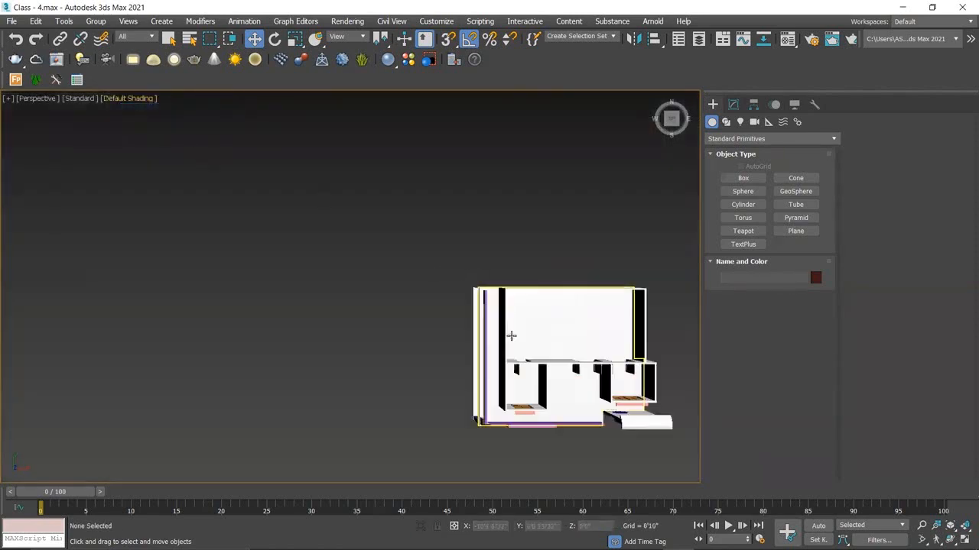
left_click(656, 97)
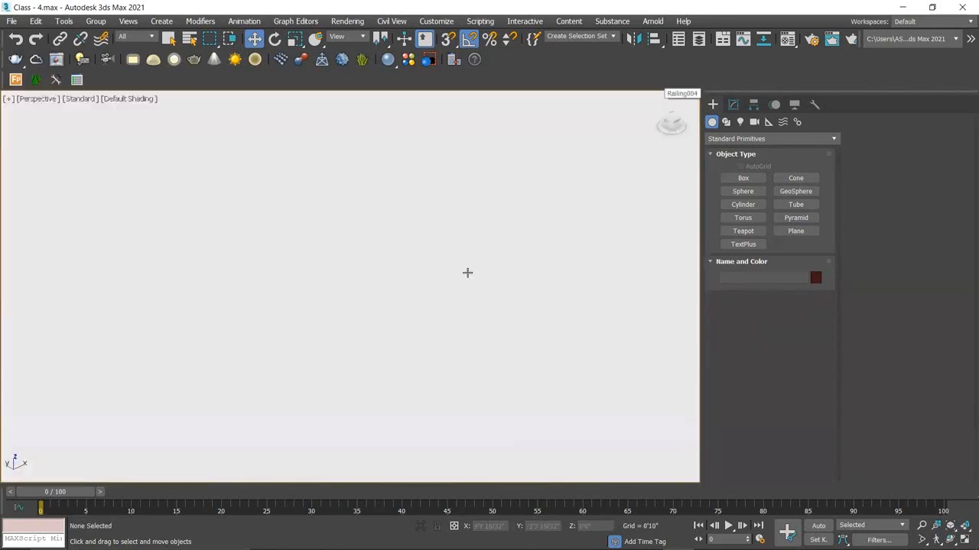
scroll(483, 249, "down", 2)
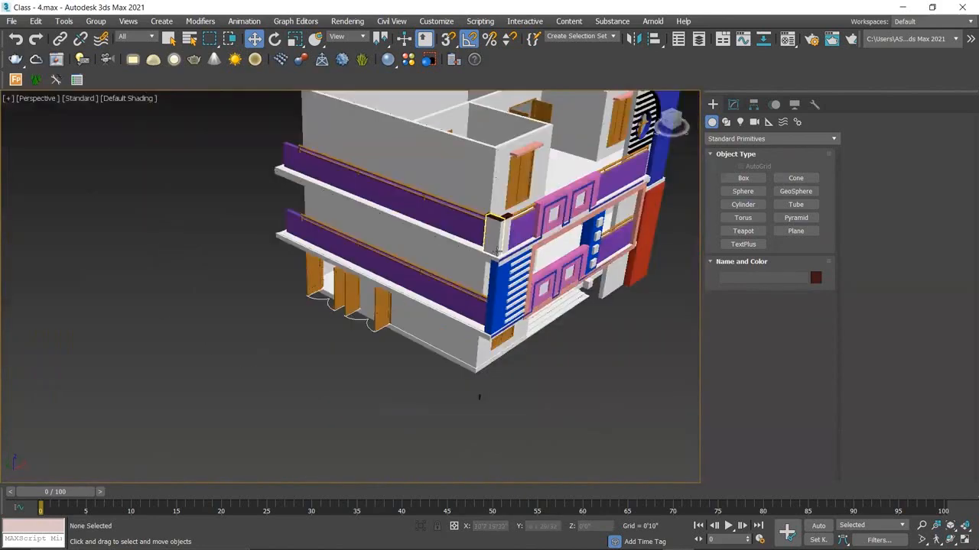
scroll(495, 253, "up", 2)
scroll(498, 257, "down", 1)
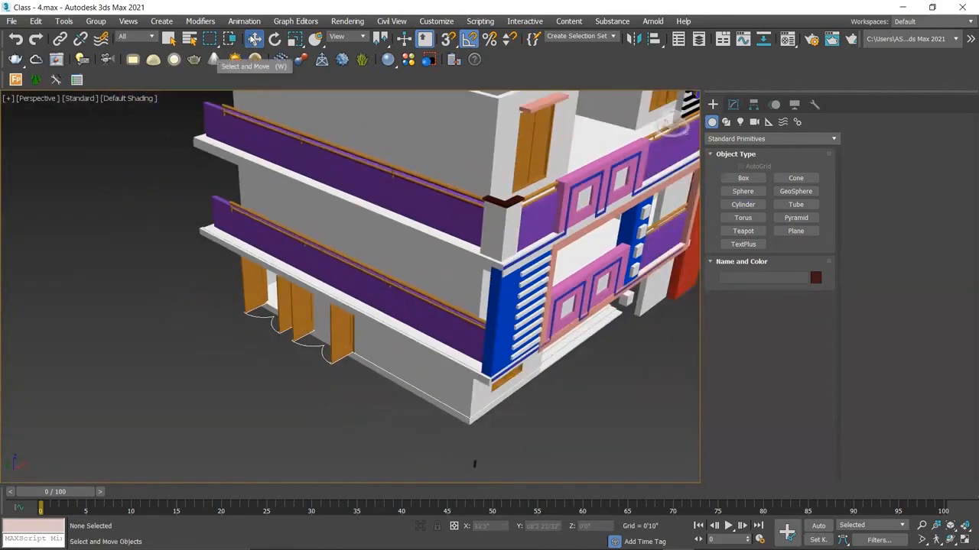
scroll(545, 373, "down", 10)
scroll(544, 373, "up", 8)
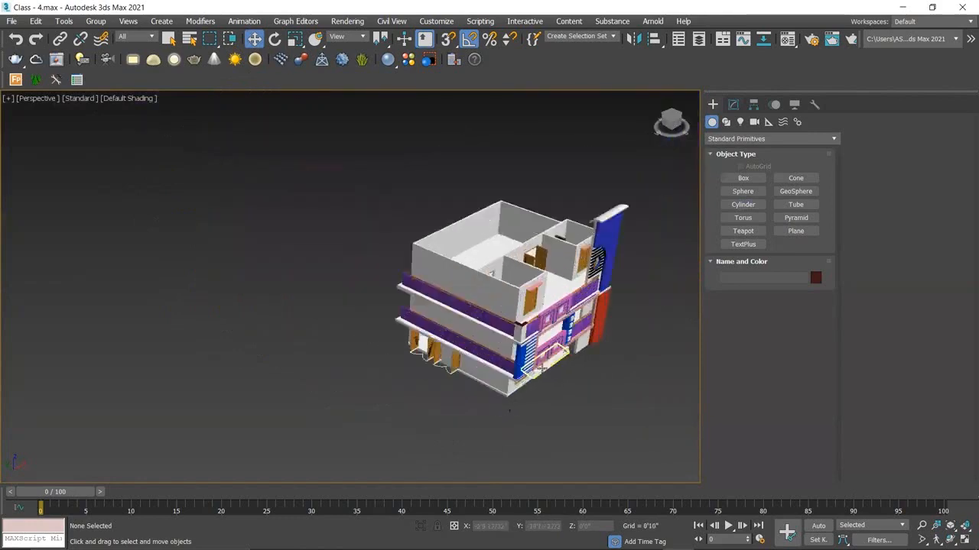
Step: Display the perspective view in wireframe and select the small cylinder at the corner pillar in the top view
left_click(128, 98)
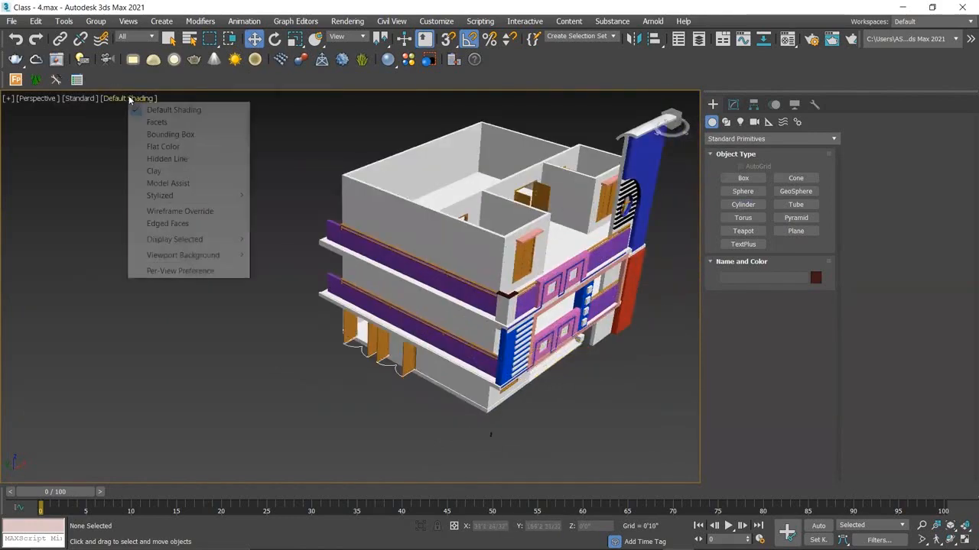
left_click(190, 212)
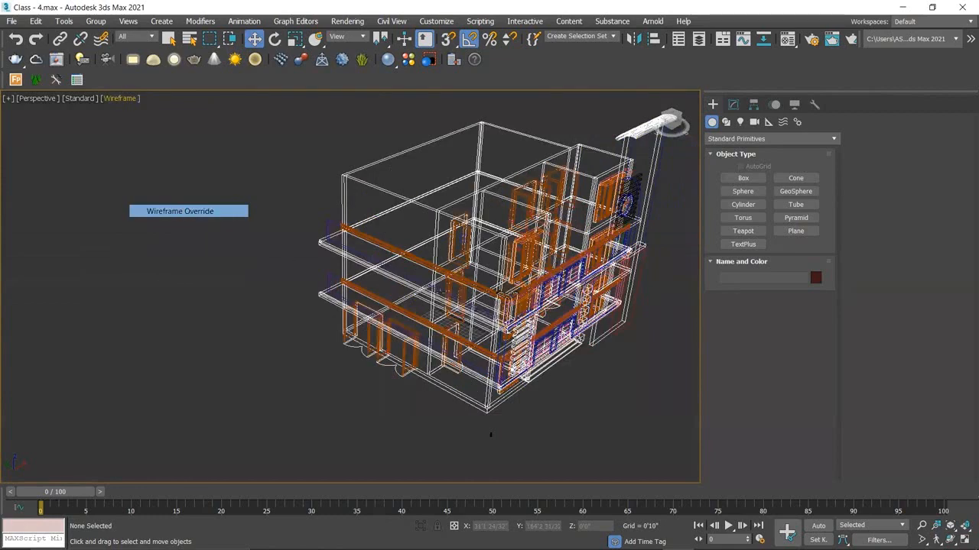
scroll(557, 410, "down", 3)
middle_click_drag(582, 418, 507, 363)
key("t")
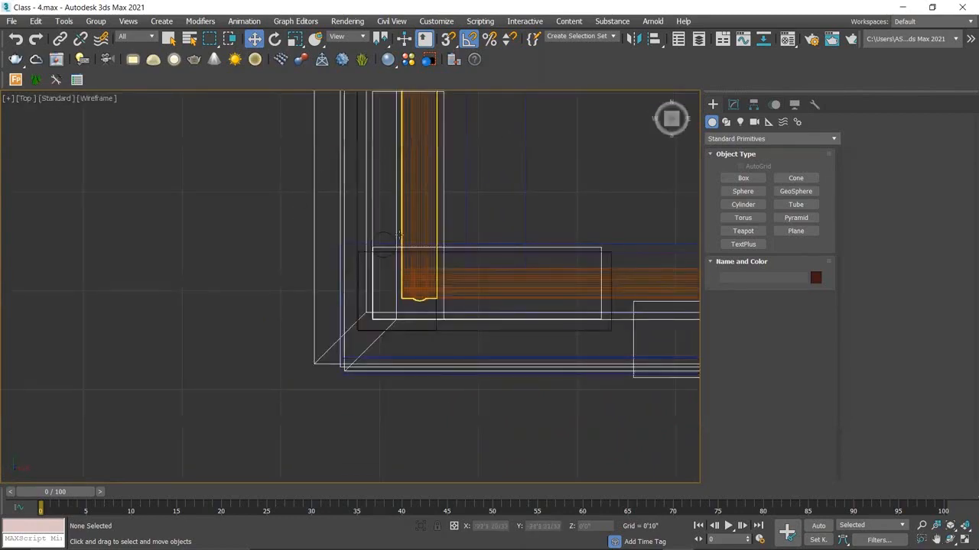
left_click(389, 236)
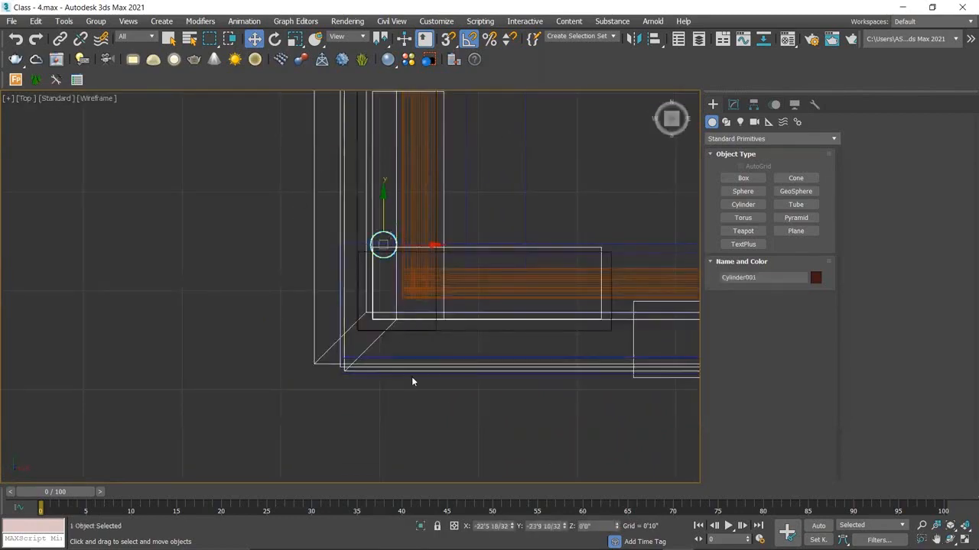
Step: Raise the cylinder in the front view until its base sits within the cap of the upper balcony's corner pillar
key("p")
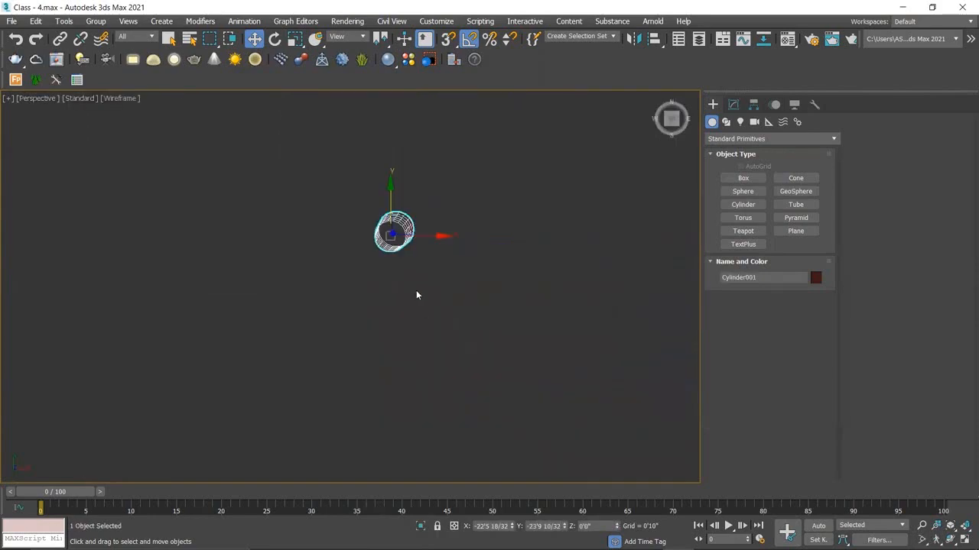
middle_click_drag(420, 296, 490, 270, "alt")
key("f")
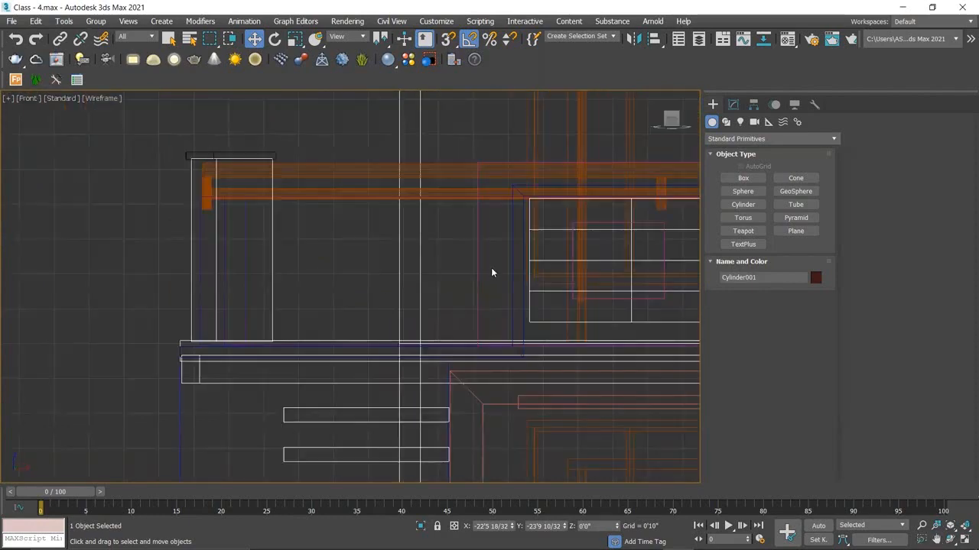
scroll(490, 270, "down", 5)
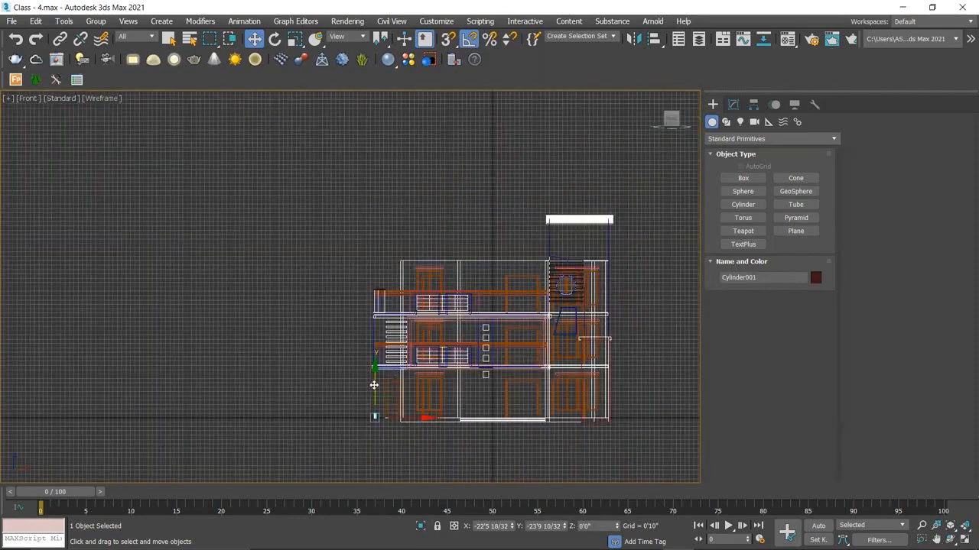
scroll(373, 306, "up", 5)
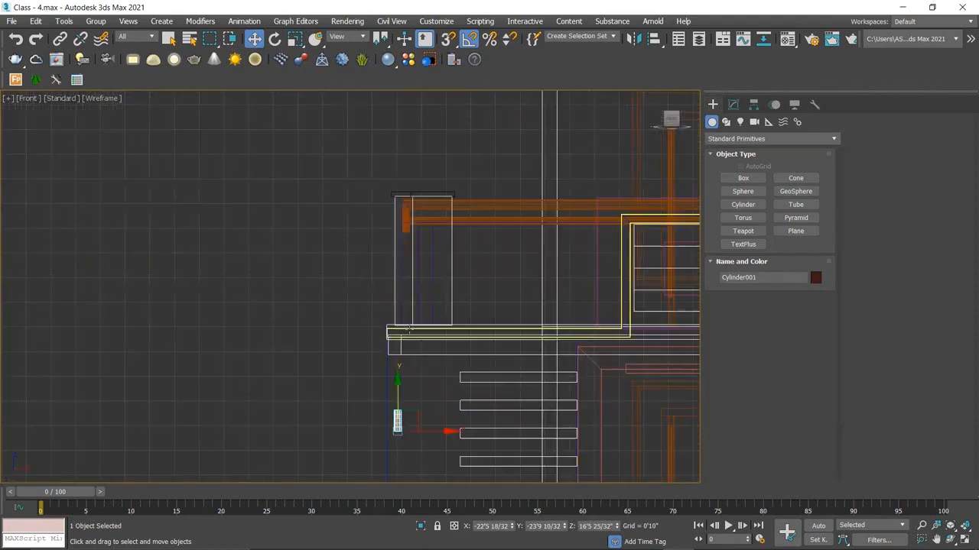
left_click_drag(399, 394, 409, 160)
scroll(419, 198, "up", 3)
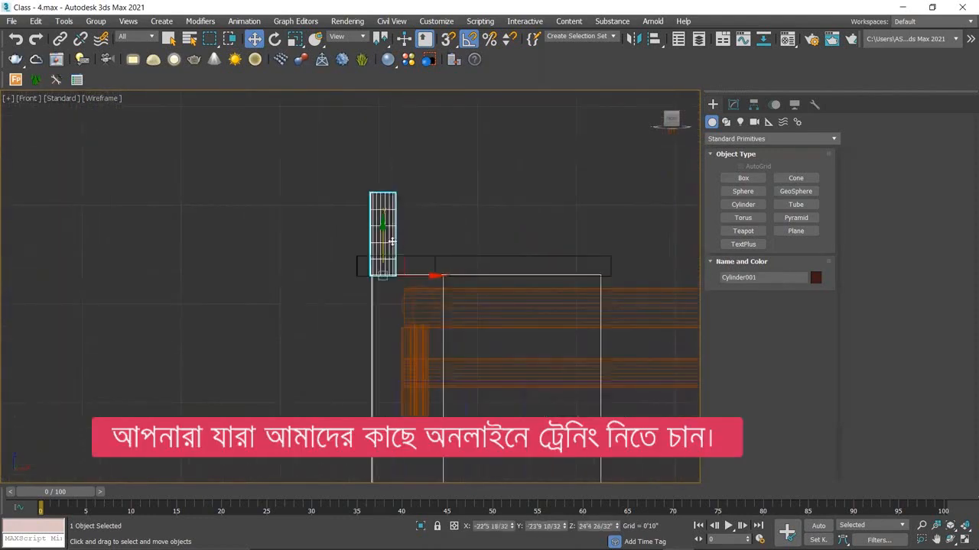
left_click_drag(384, 226, 384, 212)
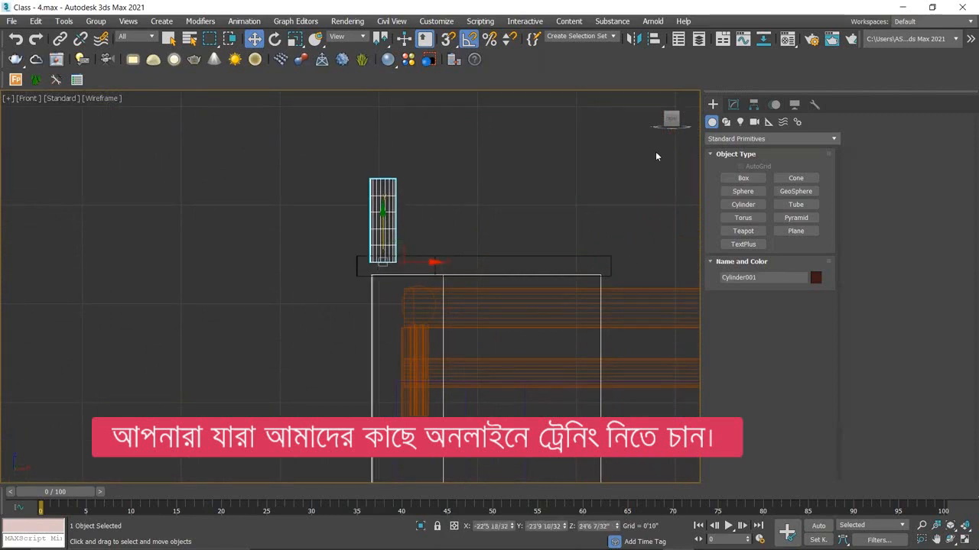
Step: Set the cylinder's object colour to white
left_click(733, 104)
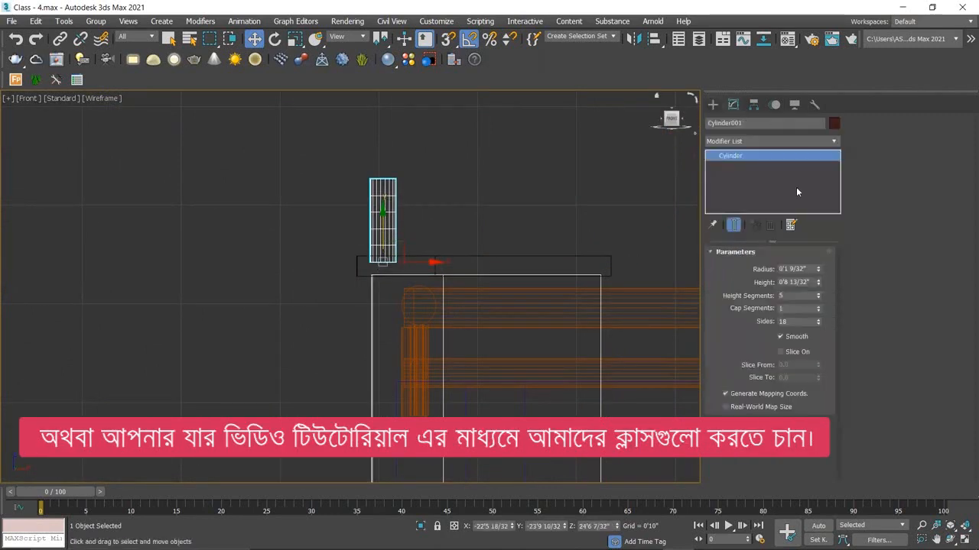
left_click(833, 124)
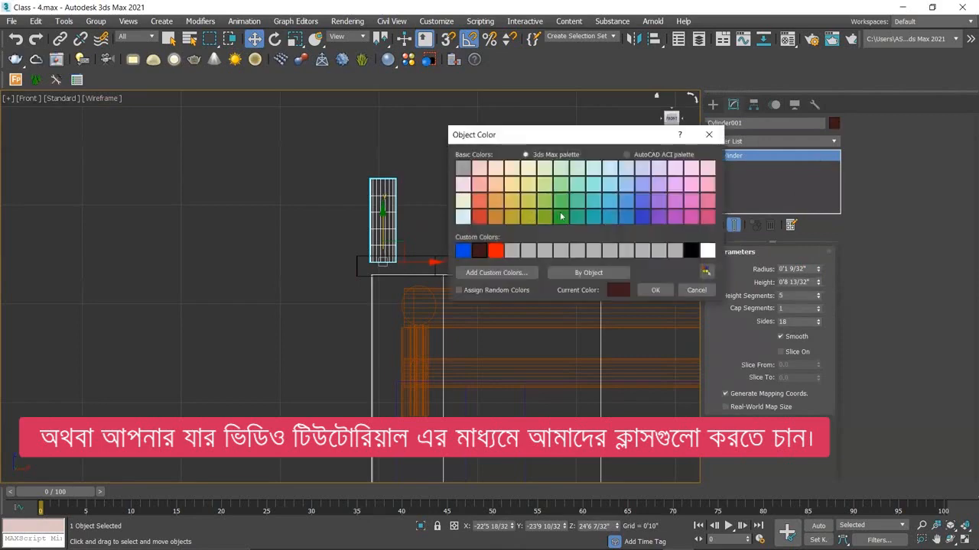
left_click(707, 251)
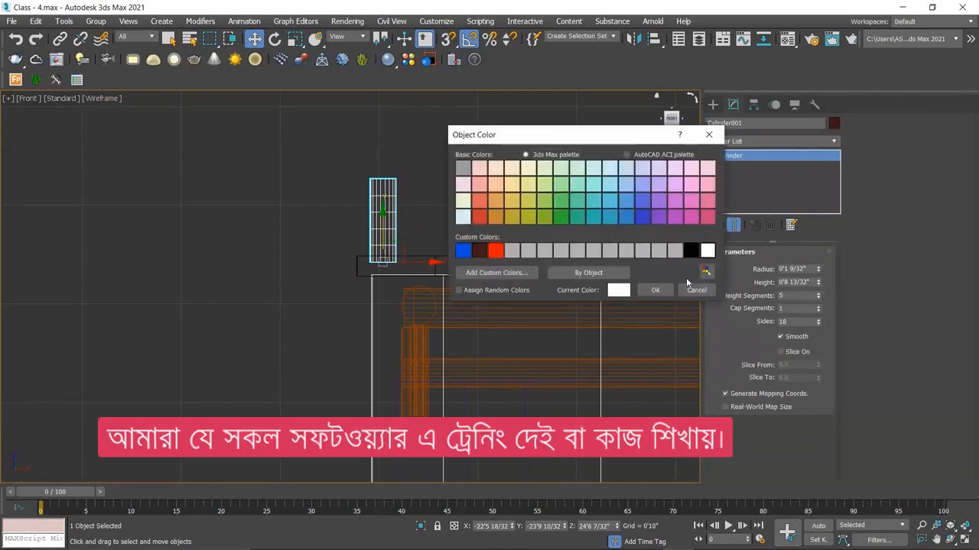
left_click(663, 290)
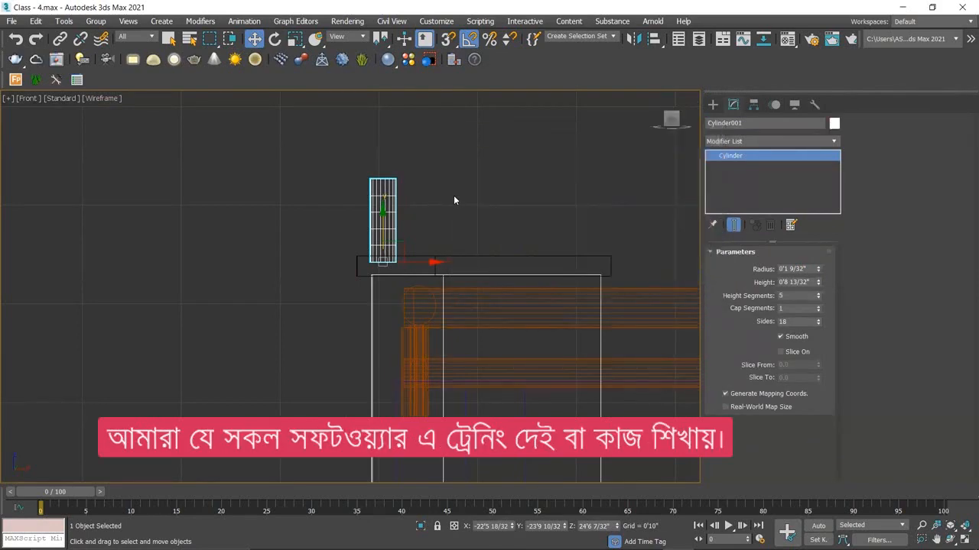
Step: Unhide all objects and extend the cylinder's height to 5'3 30/32" so it reaches the roof slab
middle_click_drag(454, 201, 418, 277)
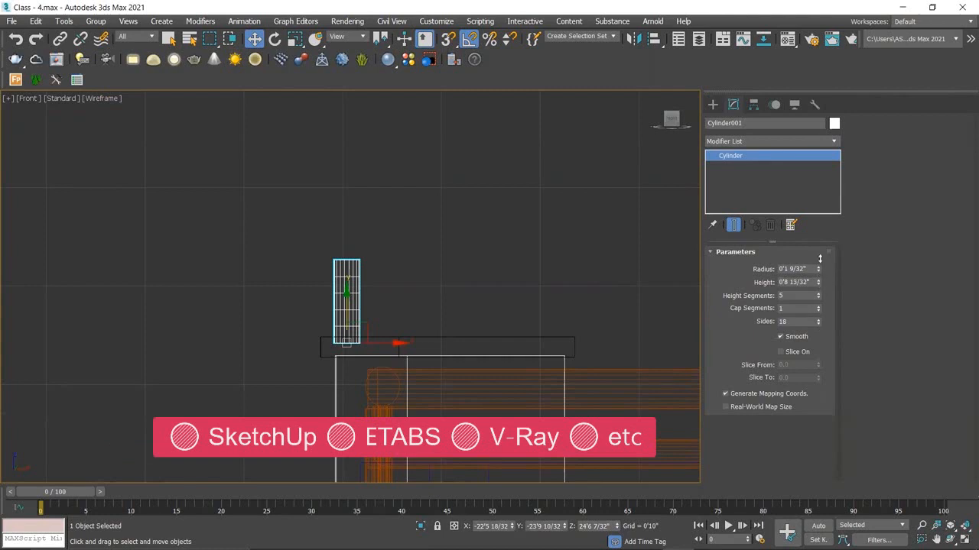
left_click_drag(820, 260, 819, 199)
scroll(504, 232, "down", 4)
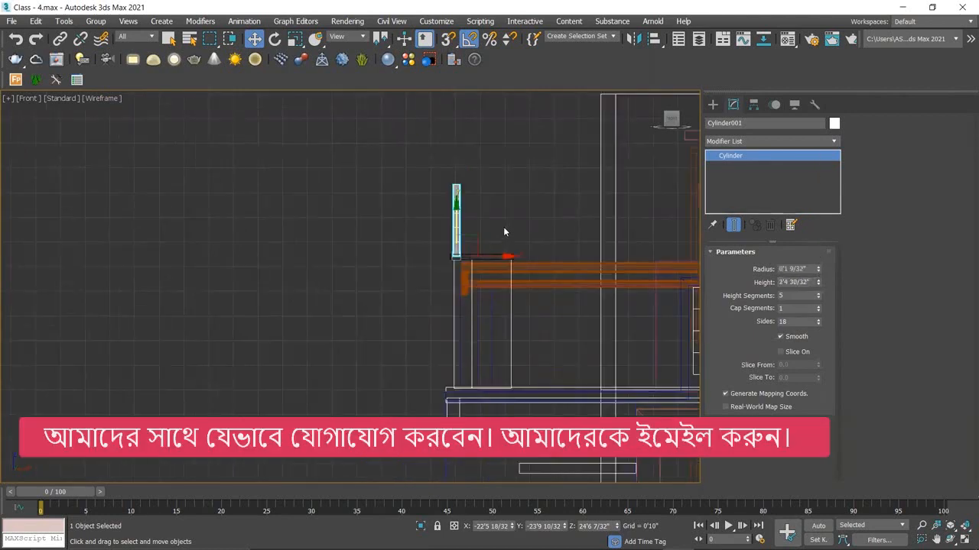
middle_click_drag(504, 227, 380, 329)
right_click(386, 147)
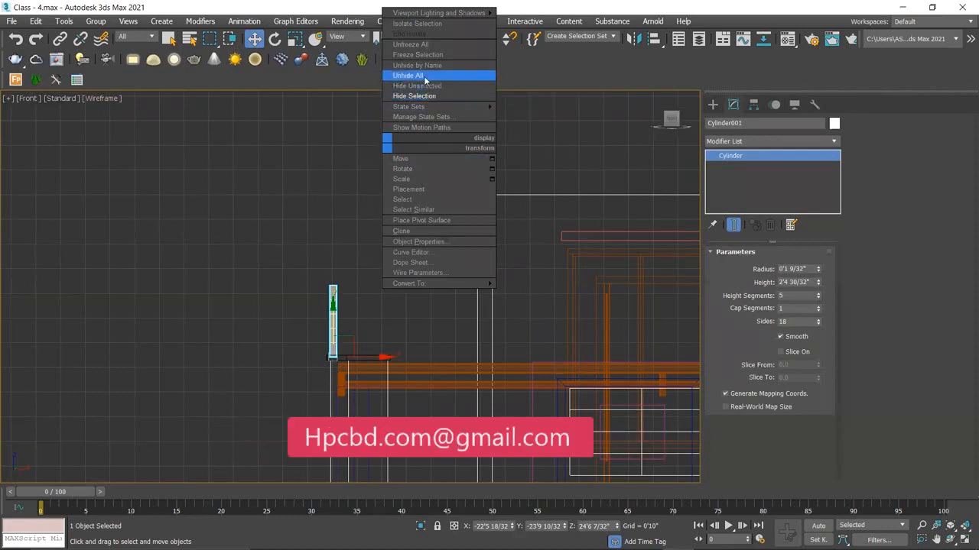
left_click(423, 76)
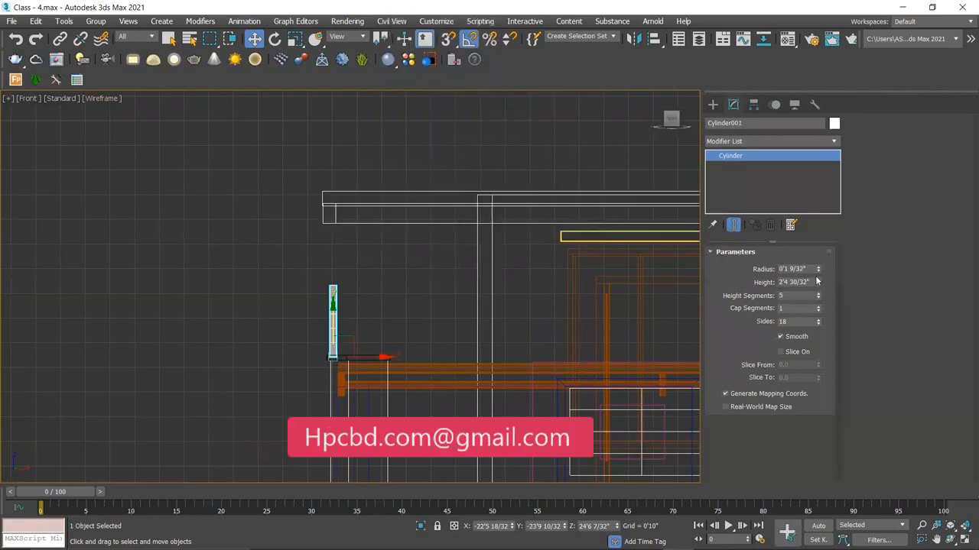
left_click_drag(816, 281, 814, 219)
scroll(350, 320, "up", 3)
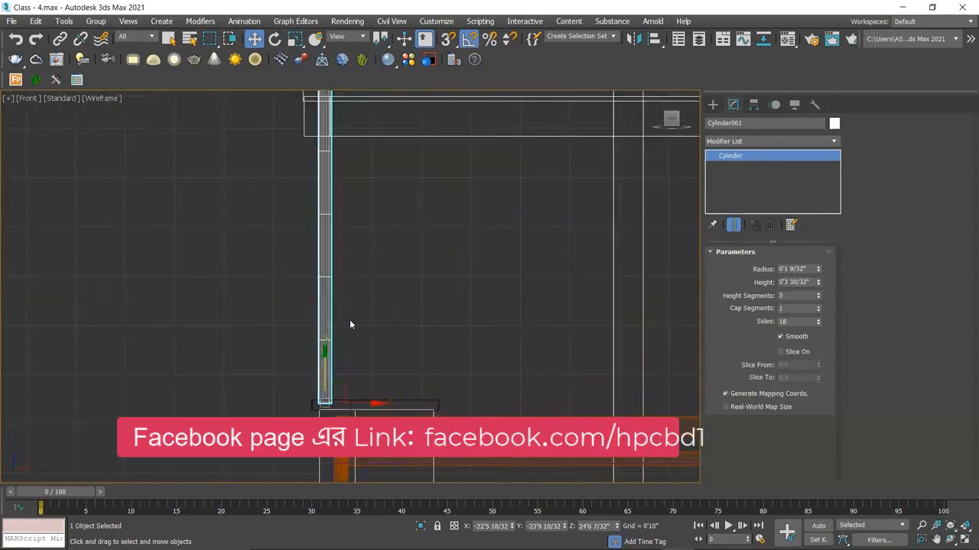
scroll(352, 319, "down", 2)
scroll(354, 325, "down", 2)
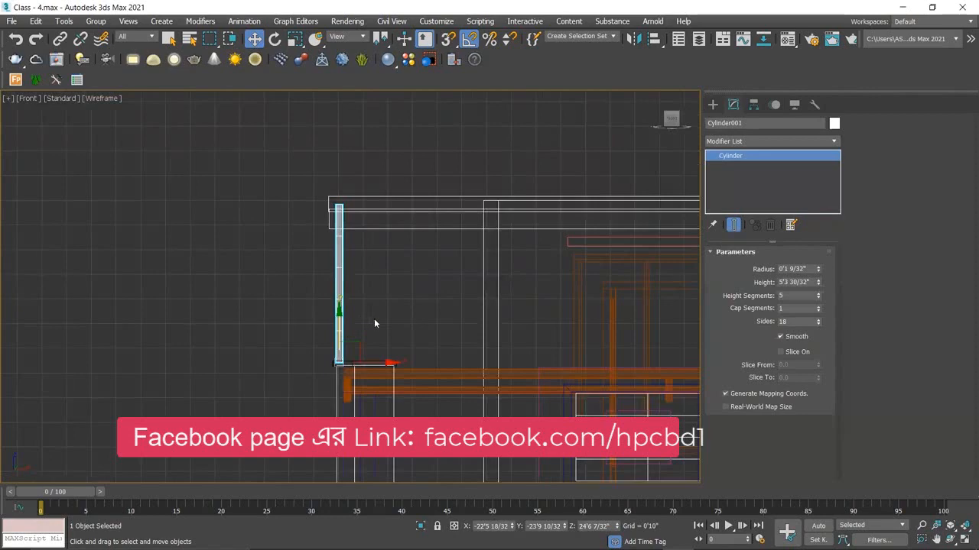
Step: Reposition the cylinder on the L-shaped pillar in the top view and return to the perspective view
middle_click_drag(394, 327, 409, 374, "alt")
scroll(354, 325, "up", 4)
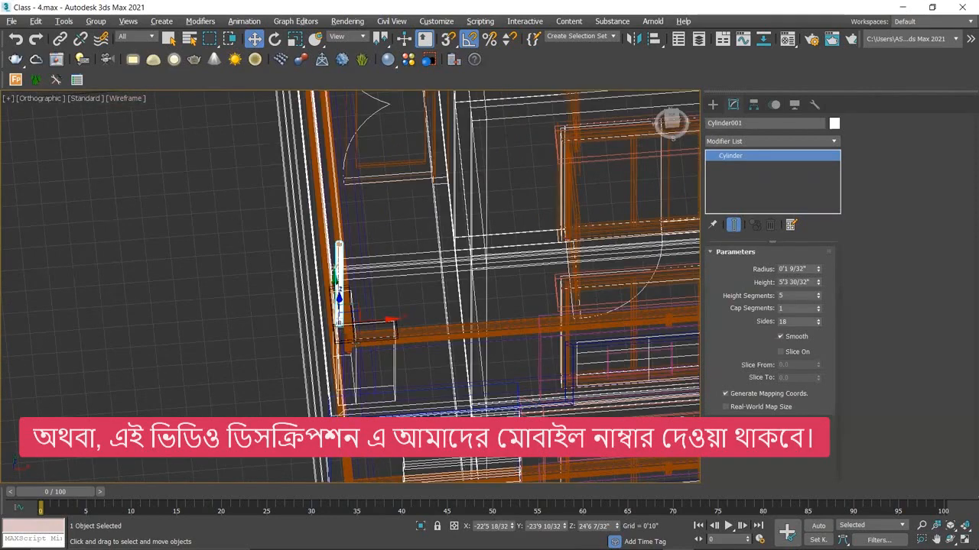
key("t")
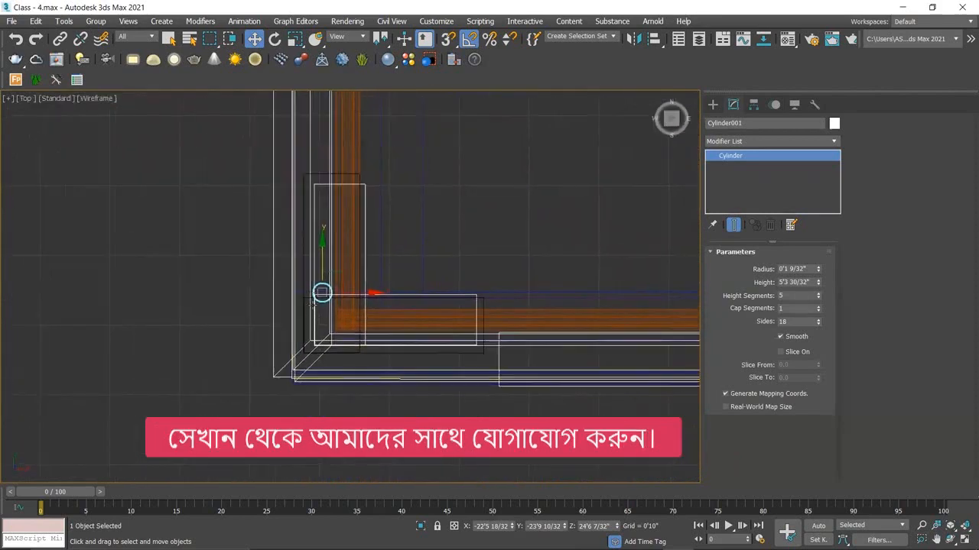
scroll(373, 310, "up", 3)
left_click_drag(385, 266, 422, 279)
scroll(433, 267, "down", 4)
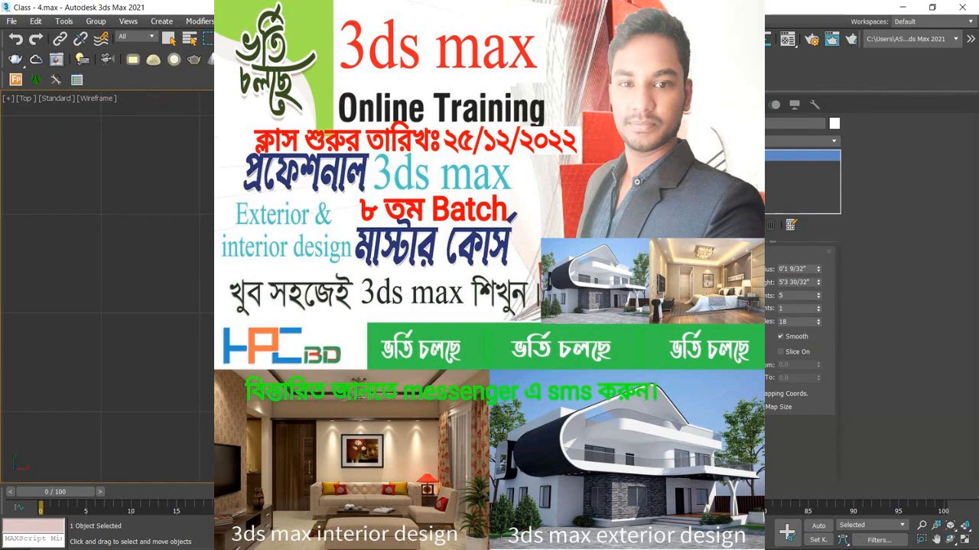
key("p")
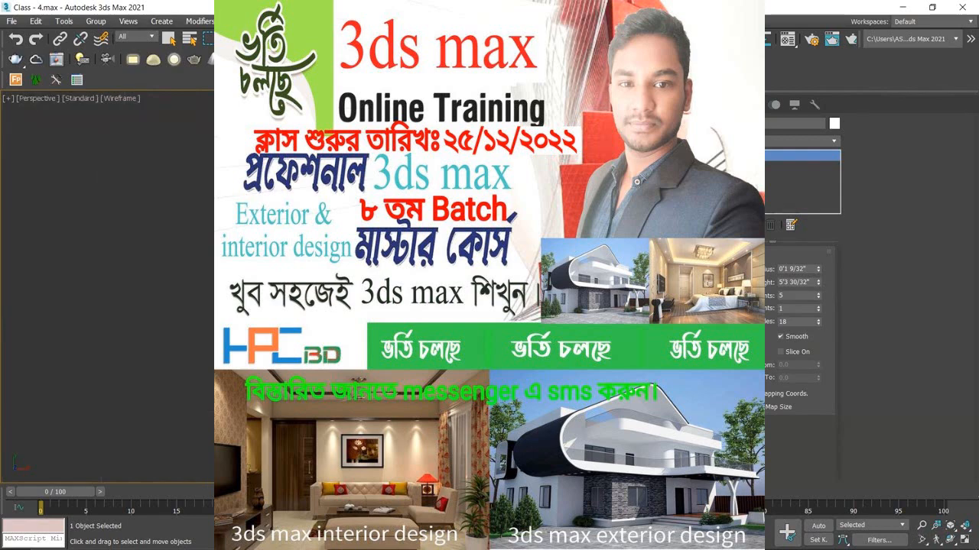